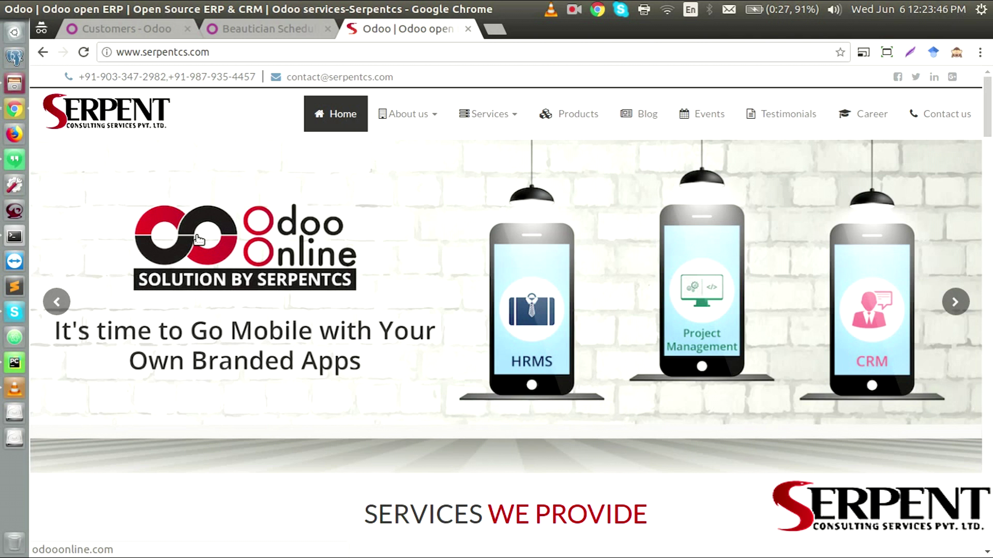
- Confirm Website My Profile is installed in Apps, then return to the My Schedules page
{"action": "left_click", "coordinate": [248, 28]}
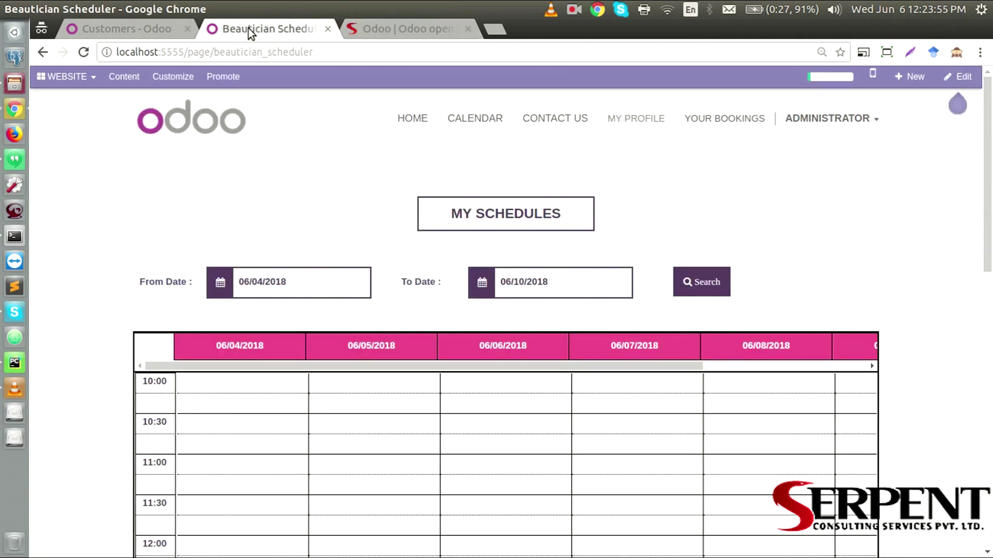
{"action": "left_click", "coordinate": [126, 29]}
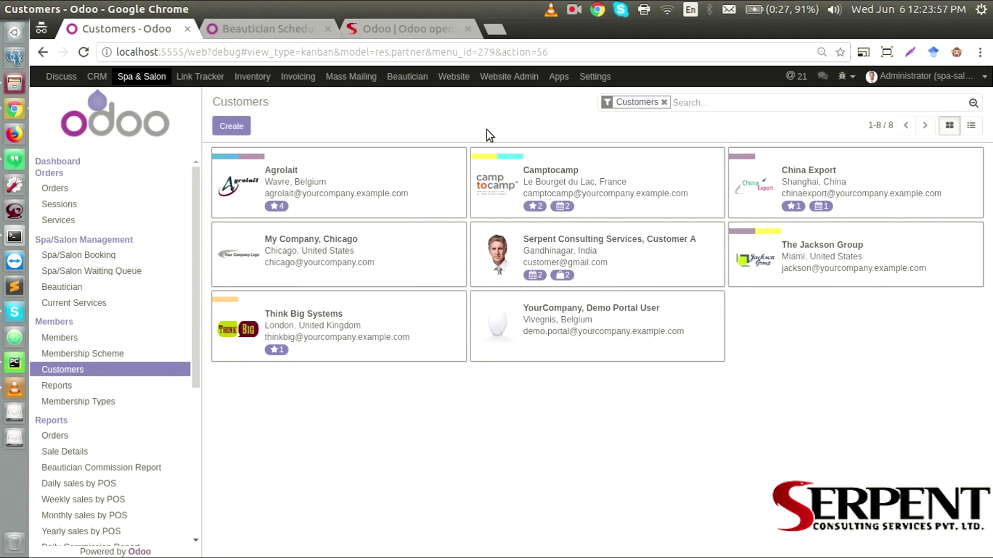
{"action": "left_click", "coordinate": [559, 76]}
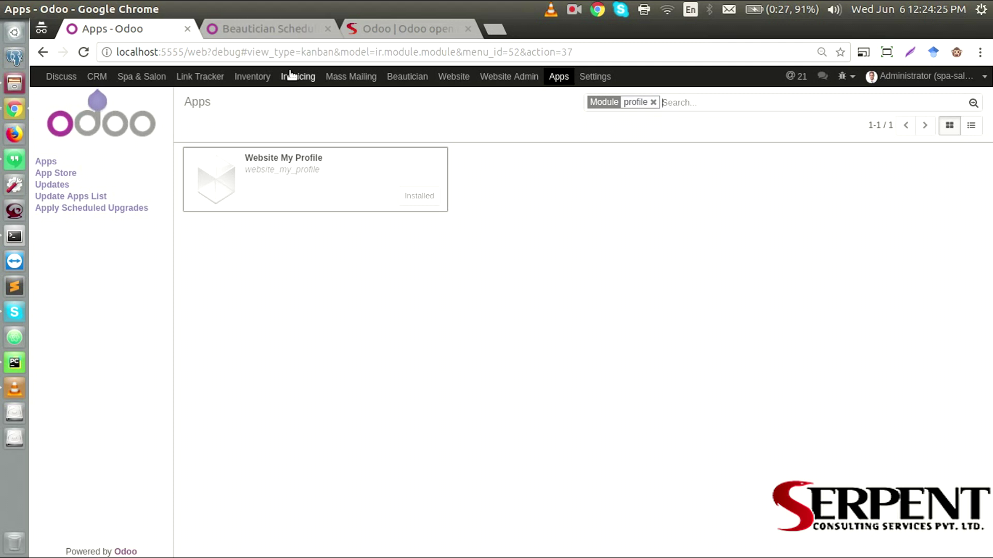
{"action": "left_click", "coordinate": [276, 29]}
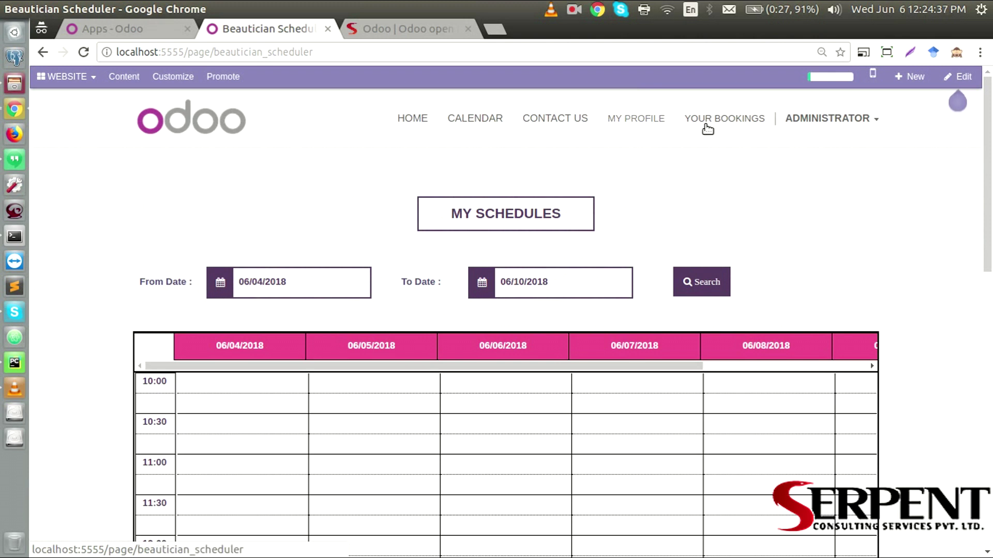
- Open the spa website homepage with its Headline carousel via the HOME menu item
{"action": "left_click", "coordinate": [412, 118]}
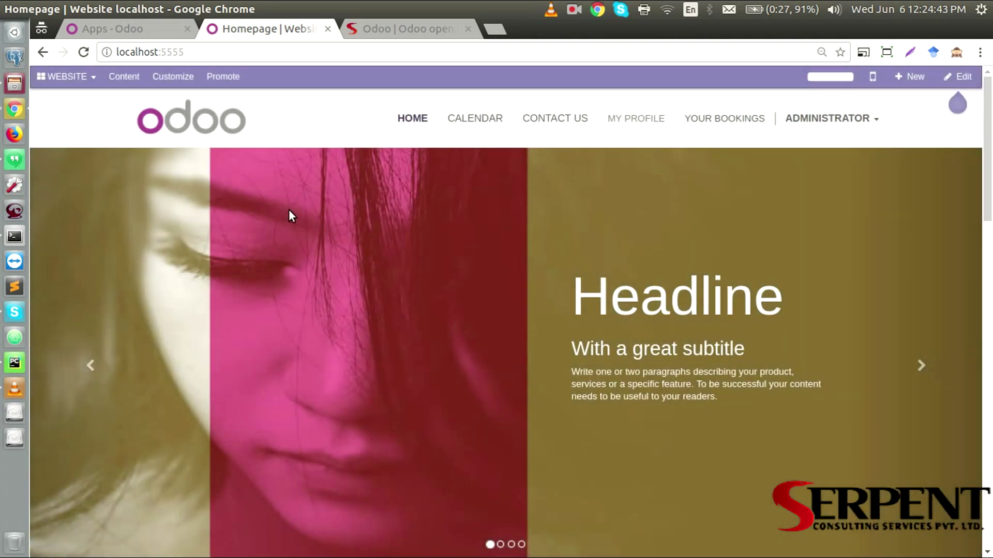
{"action": "scroll", "coordinate": [327, 237], "scroll_direction": "down", "scroll_amount": 3}
{"action": "scroll", "coordinate": [327, 236], "scroll_direction": "down", "scroll_amount": 4}
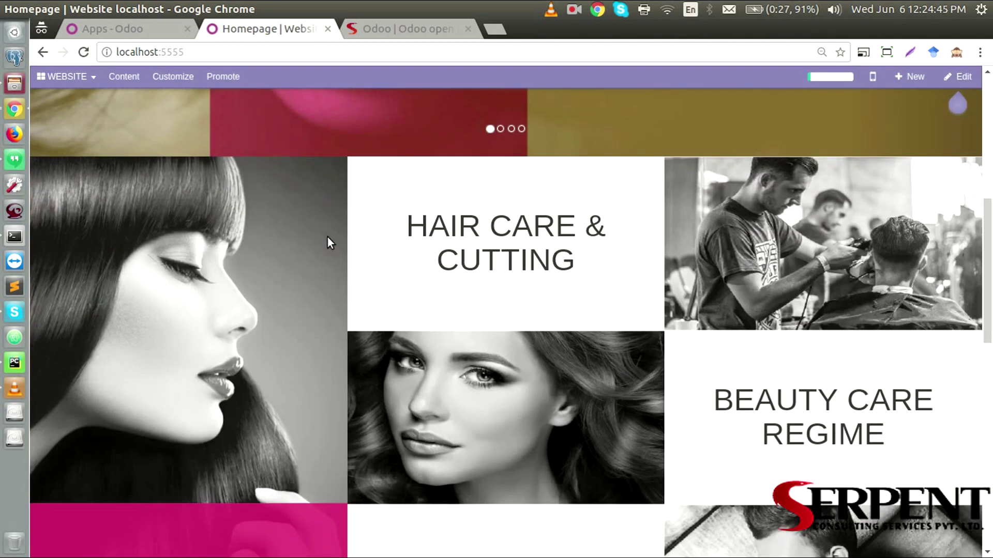
{"action": "scroll", "coordinate": [327, 236], "scroll_direction": "down", "scroll_amount": 3}
{"action": "scroll", "coordinate": [327, 236], "scroll_direction": "down", "scroll_amount": 4}
{"action": "scroll", "coordinate": [328, 236], "scroll_direction": "down", "scroll_amount": 4}
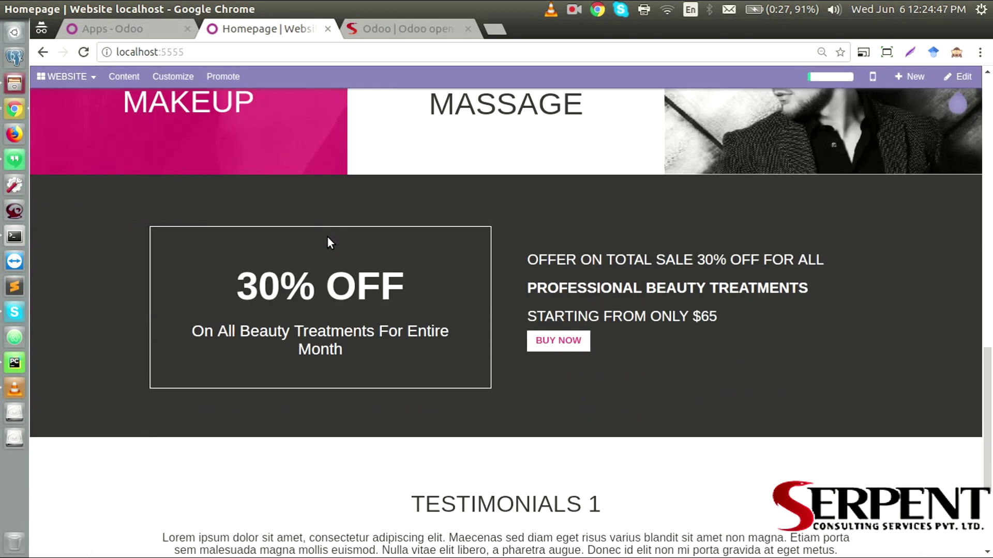
{"action": "scroll", "coordinate": [327, 237], "scroll_direction": "down", "scroll_amount": 2}
{"action": "scroll", "coordinate": [328, 236], "scroll_direction": "down", "scroll_amount": 1}
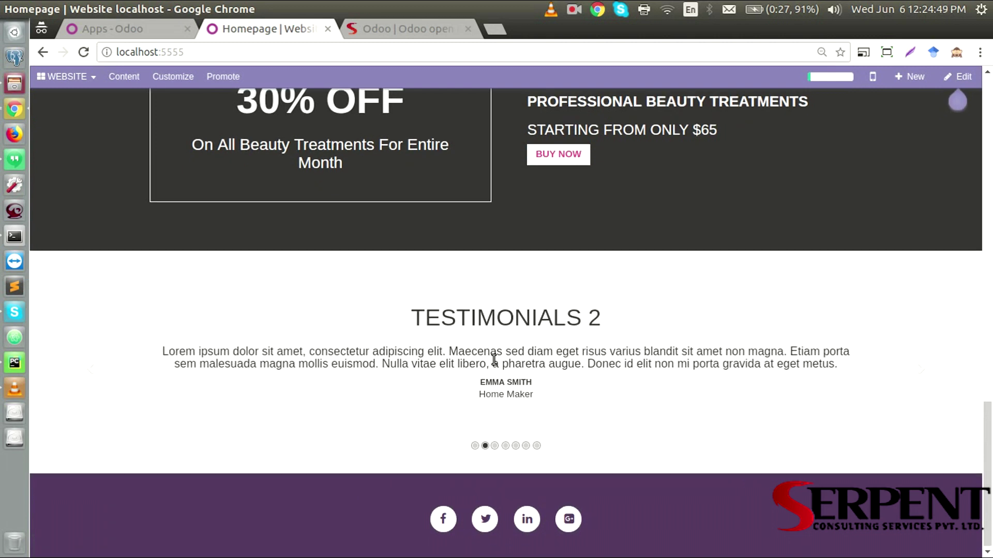
{"action": "scroll", "coordinate": [493, 358], "scroll_direction": "up", "scroll_amount": 4}
{"action": "scroll", "coordinate": [492, 359], "scroll_direction": "up", "scroll_amount": 5}
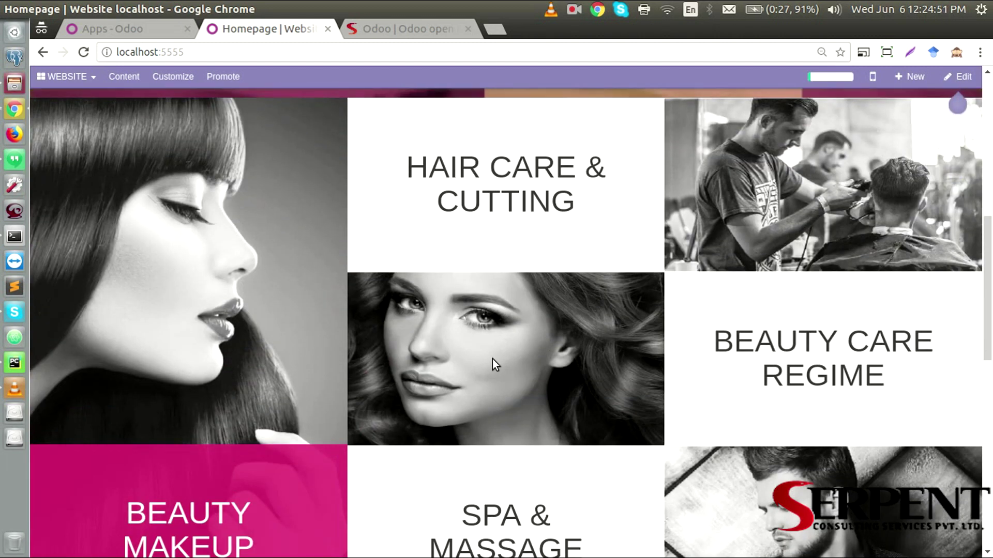
{"action": "scroll", "coordinate": [493, 359], "scroll_direction": "up", "scroll_amount": 4}
{"action": "scroll", "coordinate": [492, 359], "scroll_direction": "up", "scroll_amount": 1}
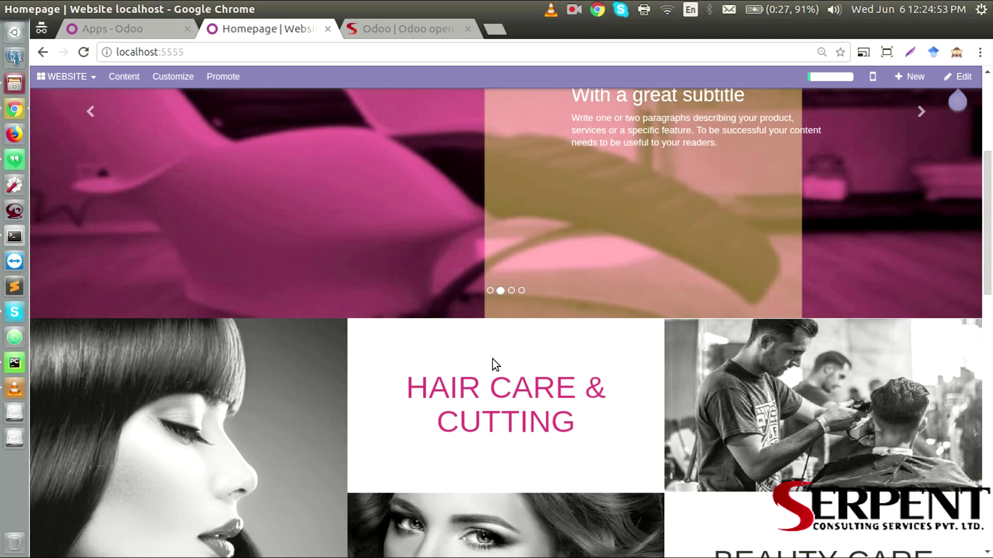
{"action": "scroll", "coordinate": [492, 360], "scroll_direction": "up", "scroll_amount": 4}
{"action": "scroll", "coordinate": [492, 359], "scroll_direction": "up", "scroll_amount": 1}
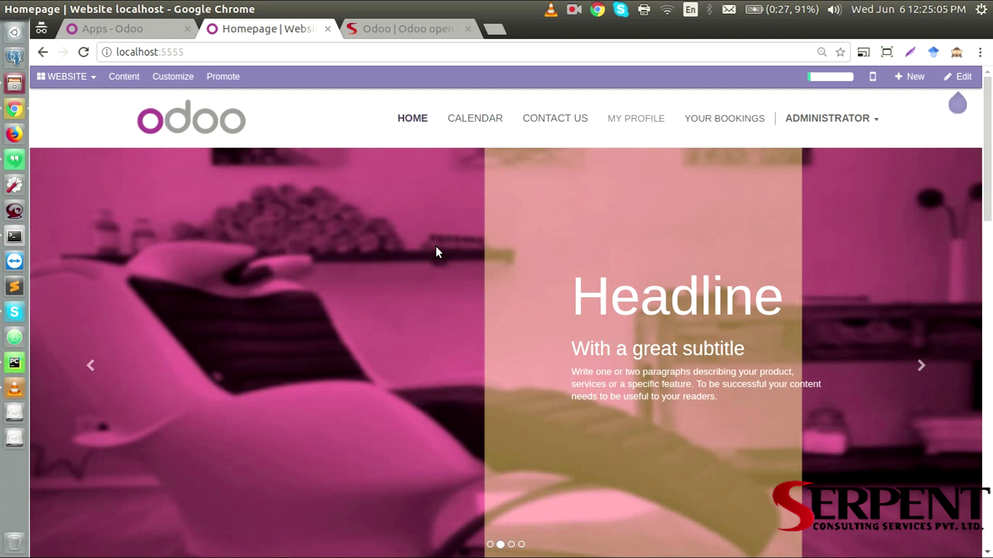
{"action": "left_click", "coordinate": [466, 120]}
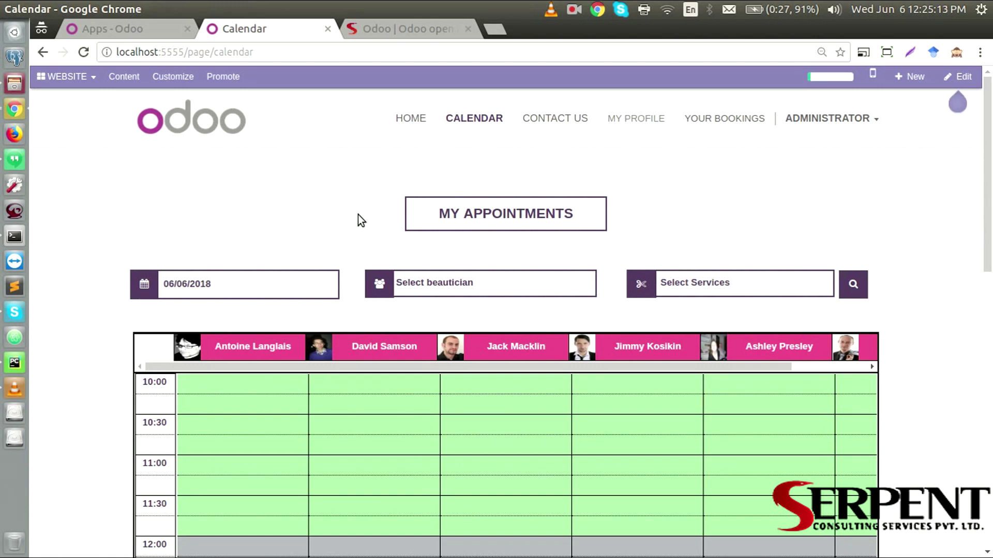
{"action": "scroll", "coordinate": [105, 240], "scroll_direction": "down", "scroll_amount": 2}
{"action": "scroll", "coordinate": [105, 242], "scroll_direction": "down", "scroll_amount": 1}
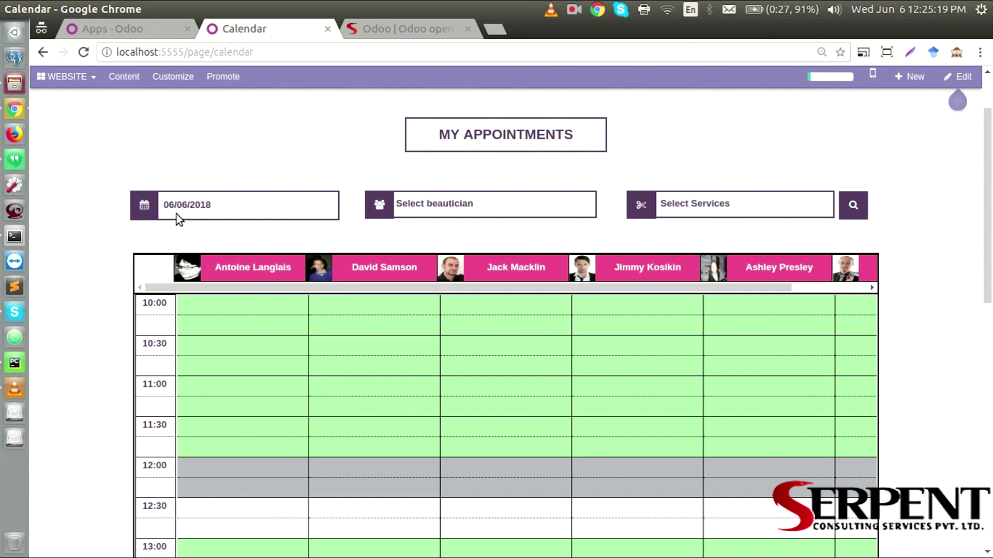
{"action": "scroll", "coordinate": [93, 357], "scroll_direction": "down", "scroll_amount": 1}
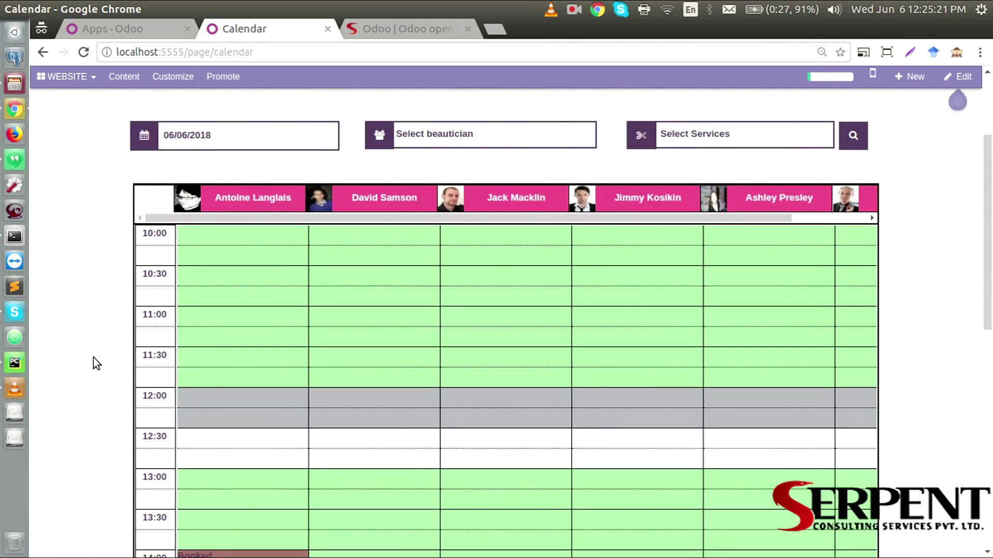
{"action": "scroll", "coordinate": [93, 358], "scroll_direction": "up", "scroll_amount": 3}
{"action": "left_click", "coordinate": [430, 286]}
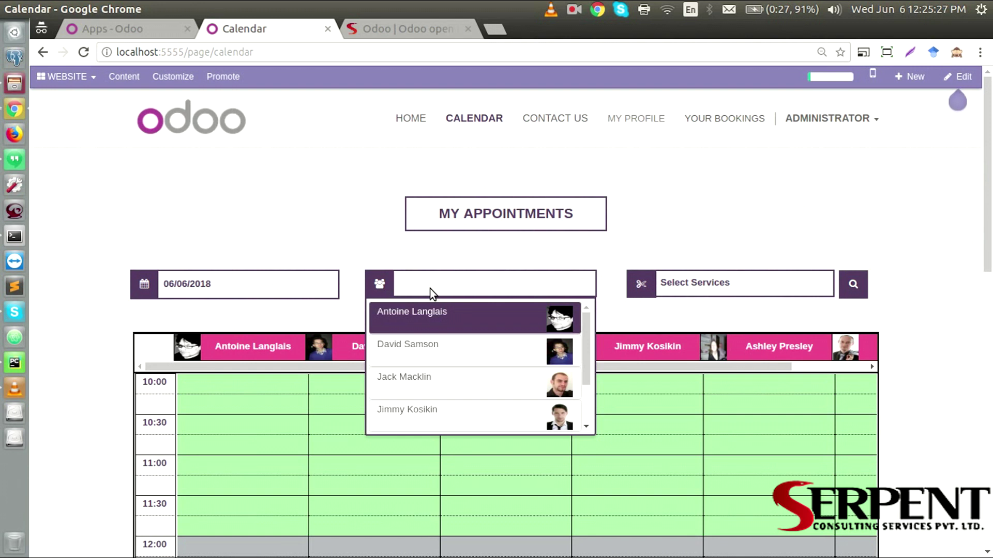
{"action": "left_click", "coordinate": [417, 314]}
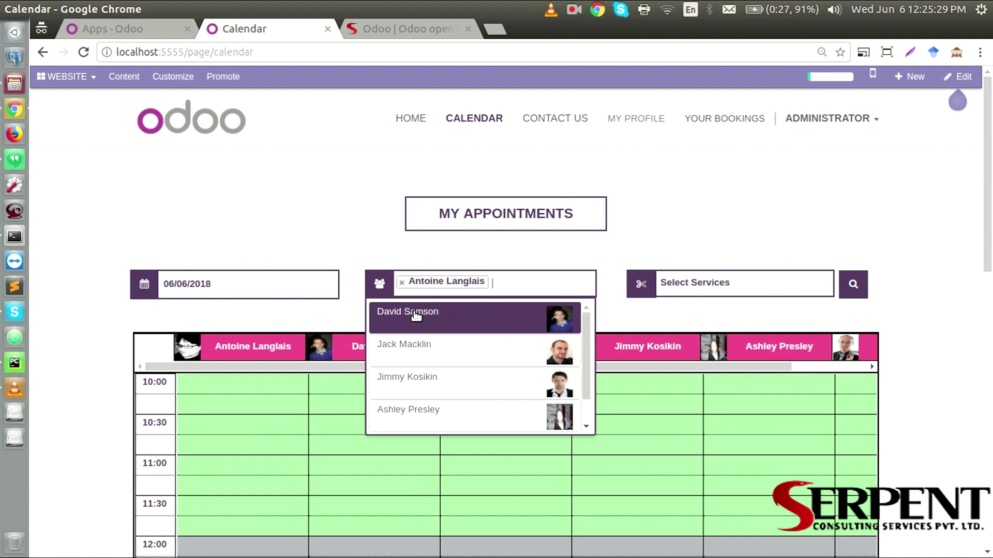
{"action": "left_click", "coordinate": [678, 311]}
{"action": "left_click", "coordinate": [853, 284]}
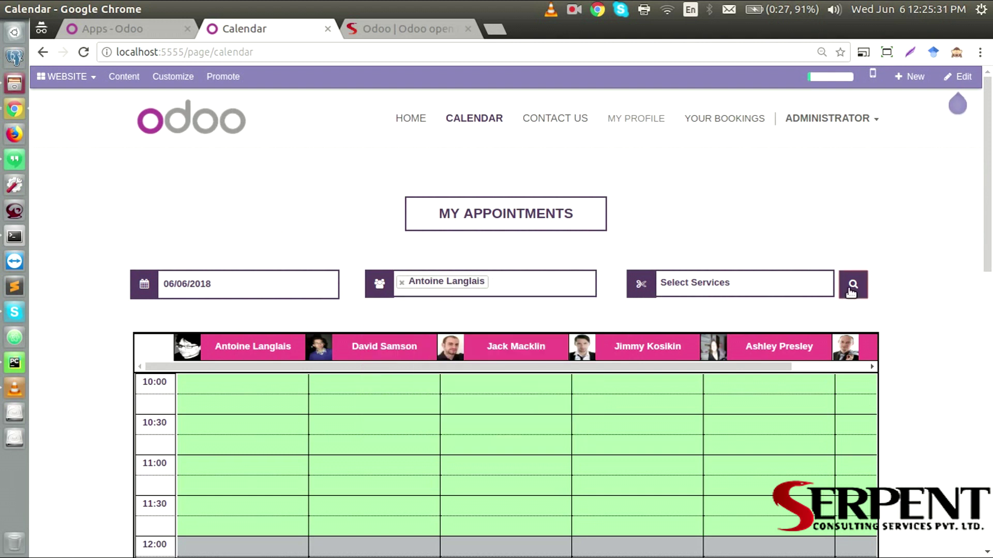
{"action": "scroll", "coordinate": [95, 303], "scroll_direction": "down", "scroll_amount": 3}
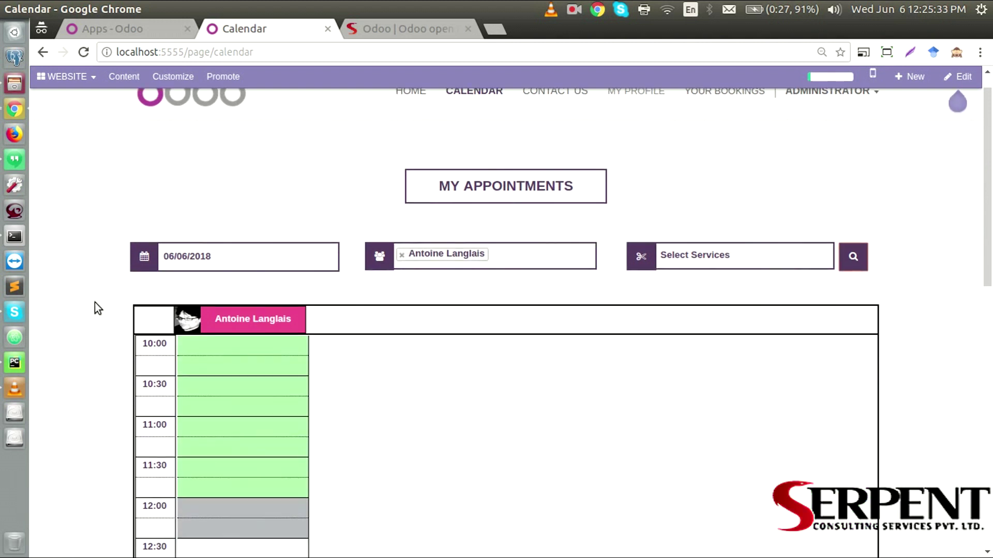
{"action": "scroll", "coordinate": [95, 303], "scroll_direction": "down", "scroll_amount": 5}
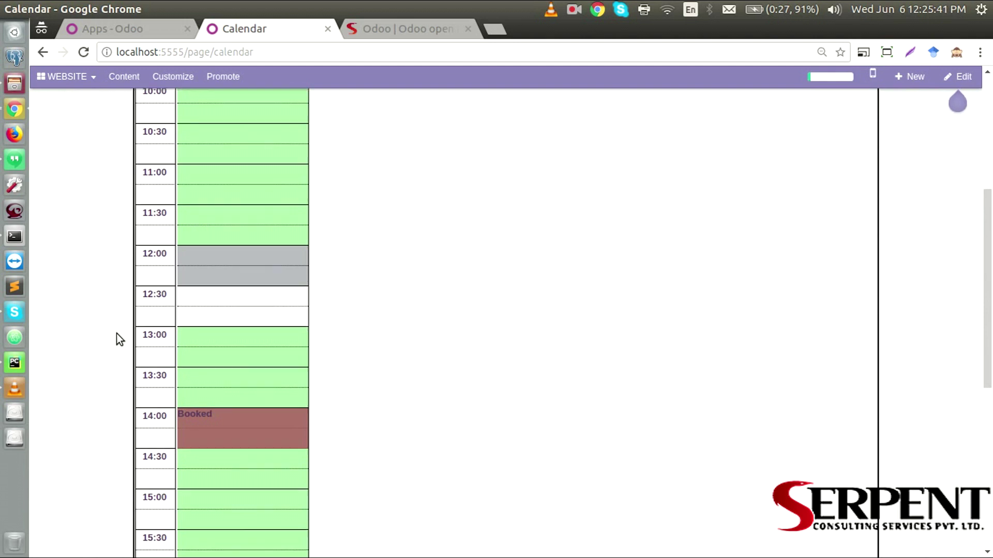
{"action": "scroll", "coordinate": [117, 334], "scroll_direction": "down", "scroll_amount": 2}
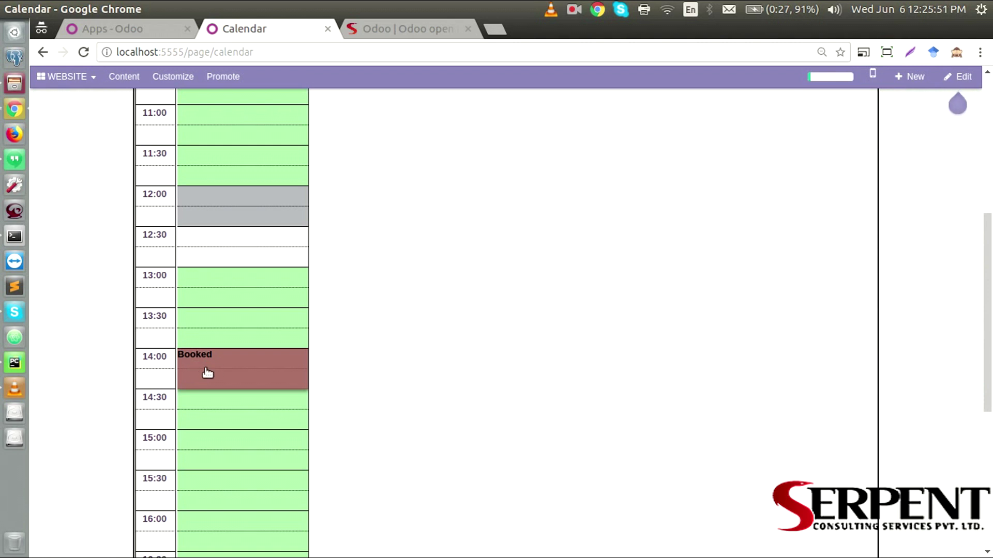
{"action": "left_click", "coordinate": [199, 359]}
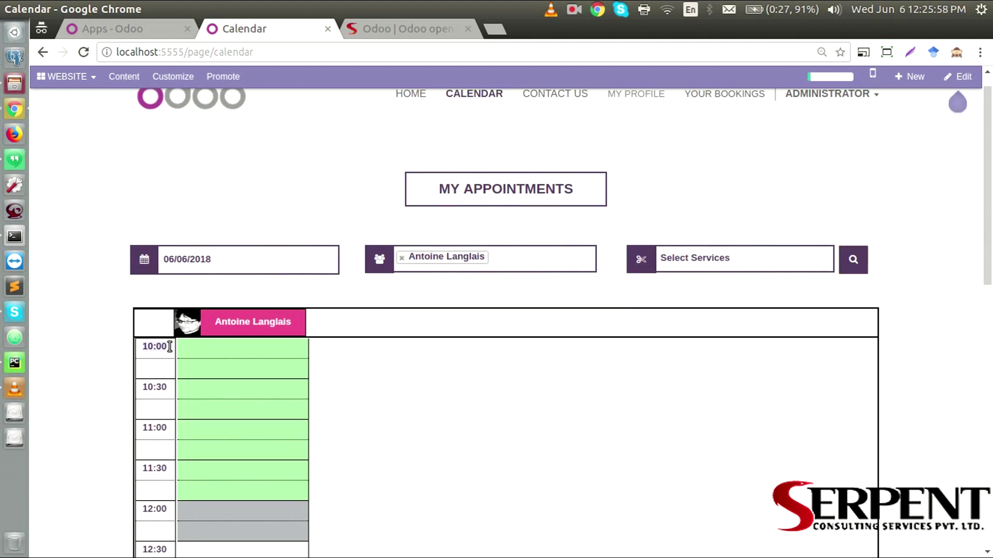
{"action": "scroll", "coordinate": [113, 332], "scroll_direction": "down", "scroll_amount": 5}
{"action": "scroll", "coordinate": [115, 331], "scroll_direction": "down", "scroll_amount": 5}
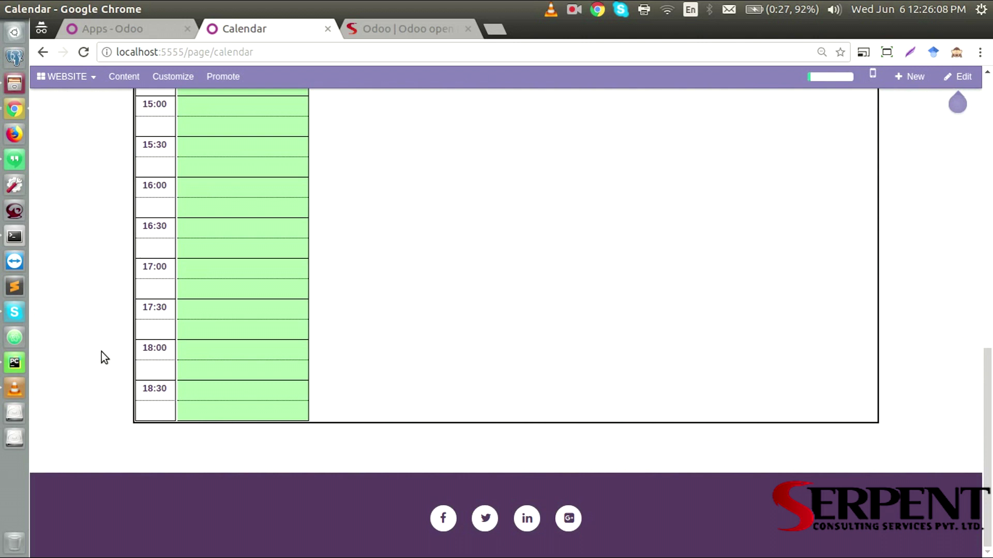
- Review YourCompany's 10:00 start and 19:00 end times, then open the Beautician employee list
{"action": "left_click", "coordinate": [140, 32]}
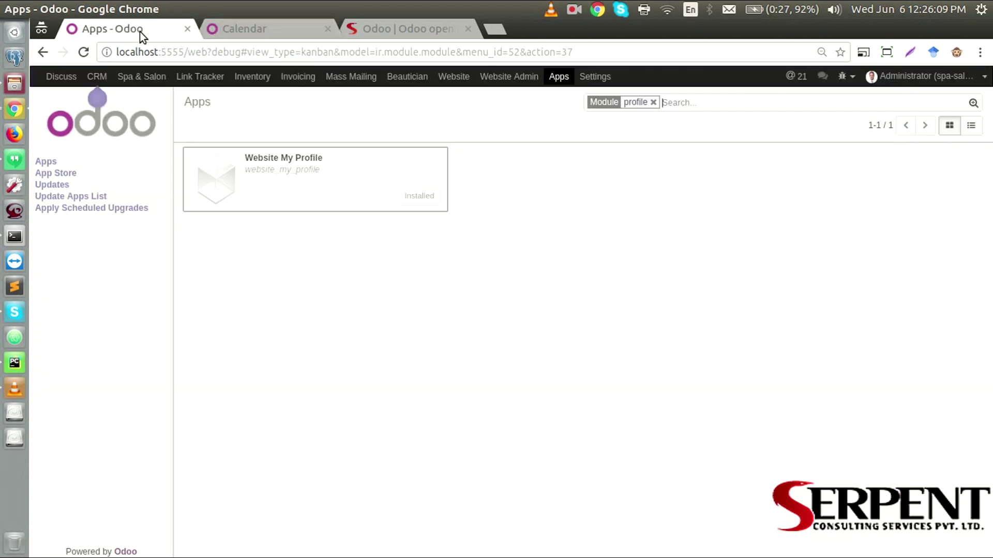
{"action": "left_click", "coordinate": [595, 77]}
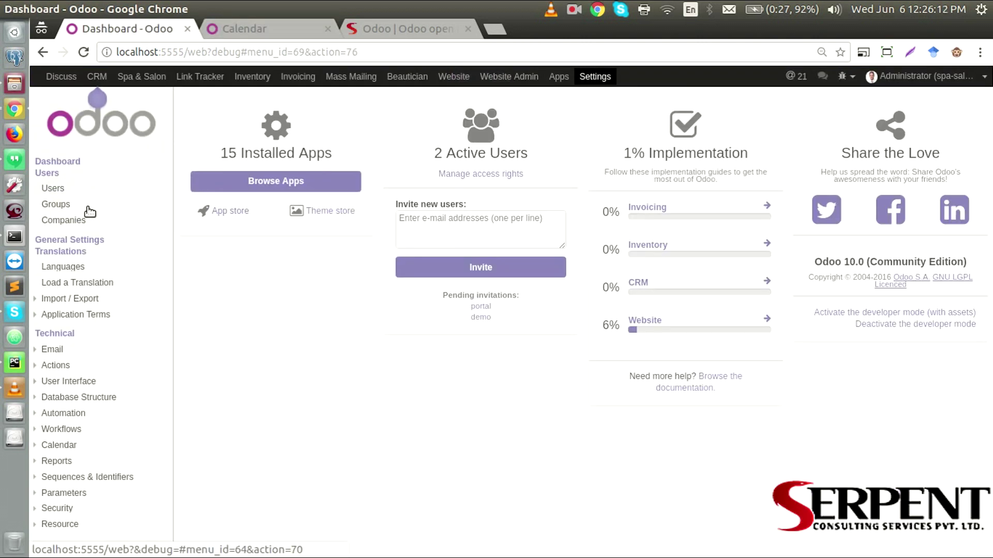
{"action": "left_click", "coordinate": [63, 220]}
{"action": "left_click", "coordinate": [269, 194]}
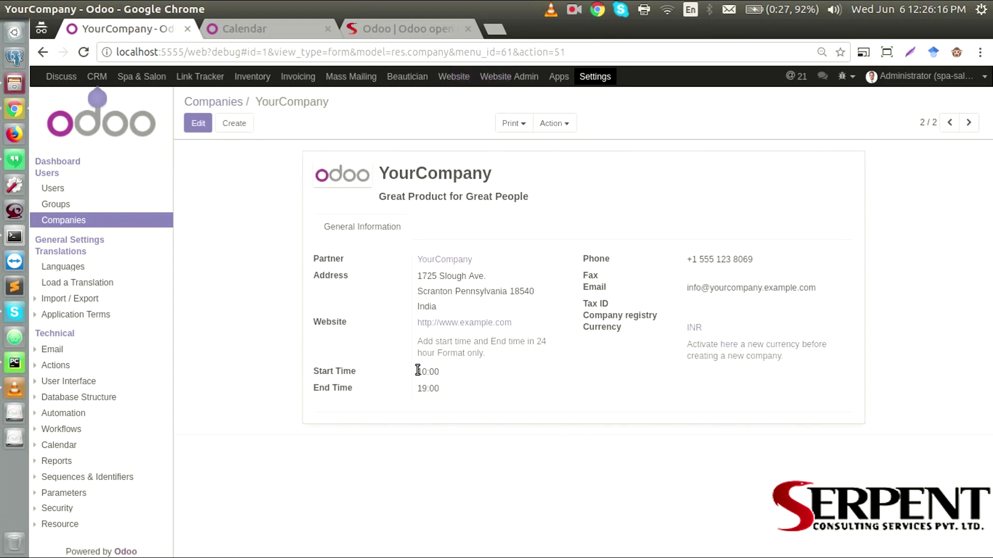
{"action": "mouse_move", "coordinate": [418, 373]}
{"action": "left_mouse_down"}
{"action": "mouse_move", "coordinate": [439, 372]}
{"action": "mouse_move", "coordinate": [418, 389]}
{"action": "left_mouse_up"}
{"action": "left_click", "coordinate": [462, 386]}
{"action": "left_click", "coordinate": [411, 78]}
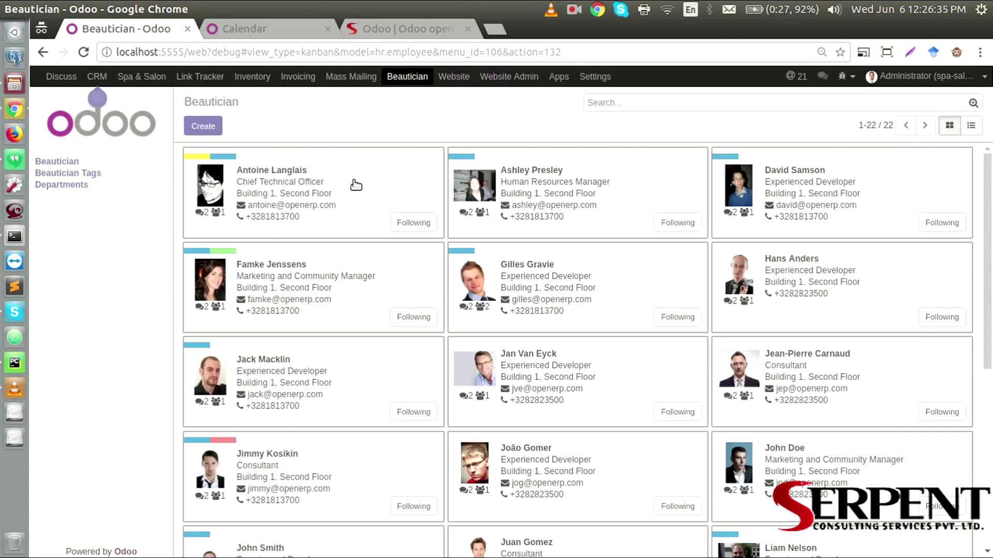
{"action": "left_click", "coordinate": [357, 185]}
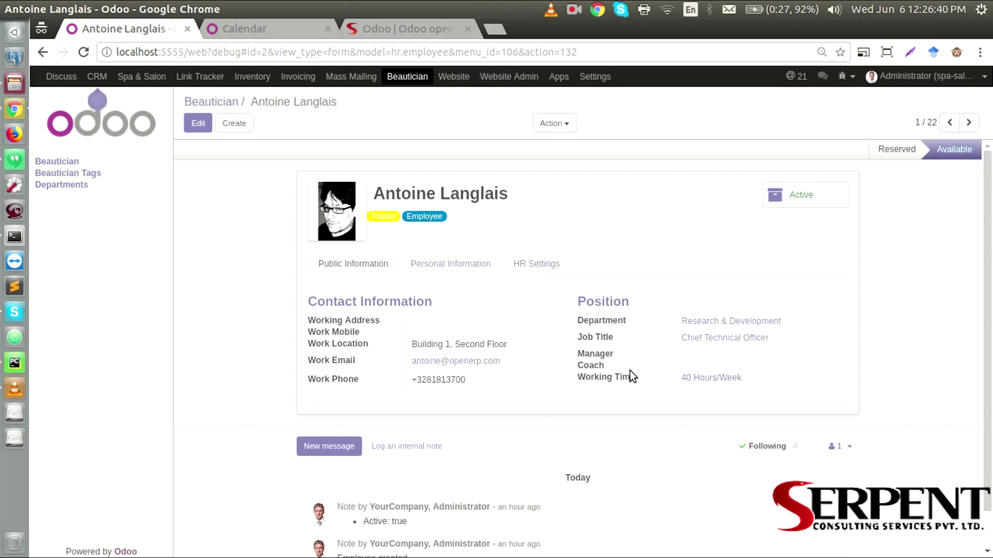
{"action": "mouse_move", "coordinate": [603, 377]}
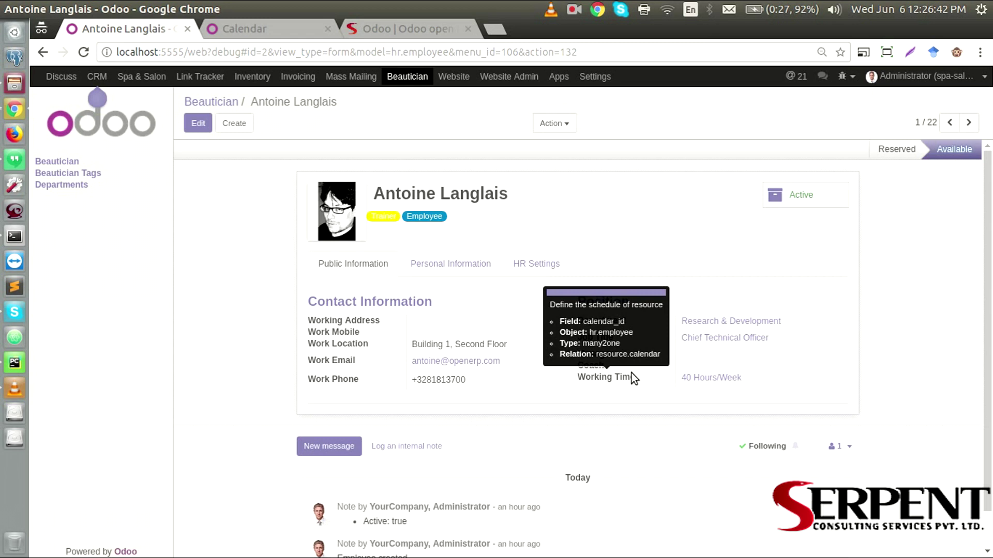
{"action": "left_click", "coordinate": [696, 378]}
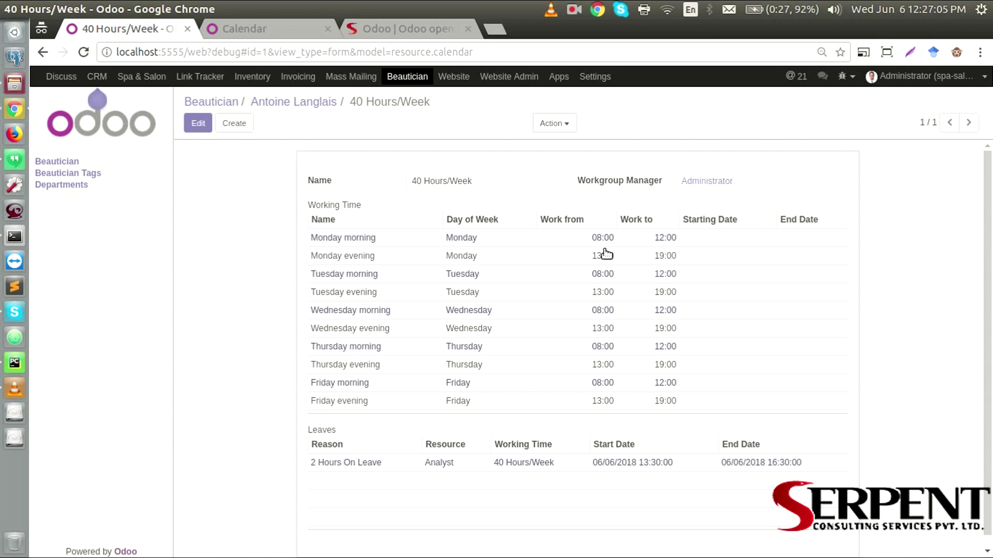
{"action": "left_click", "coordinate": [274, 28]}
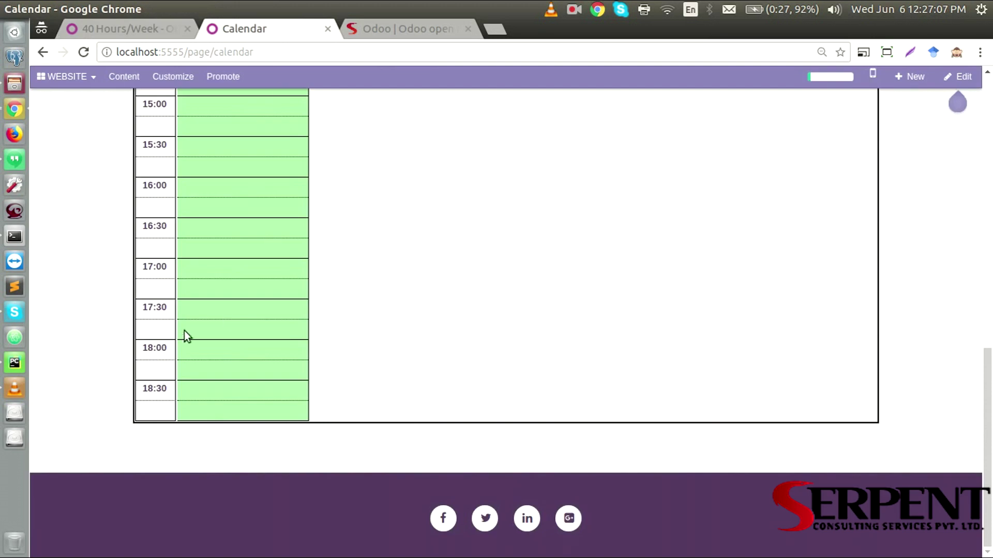
{"action": "scroll", "coordinate": [89, 317], "scroll_direction": "up", "scroll_amount": 3}
{"action": "scroll", "coordinate": [87, 305], "scroll_direction": "up", "scroll_amount": 3}
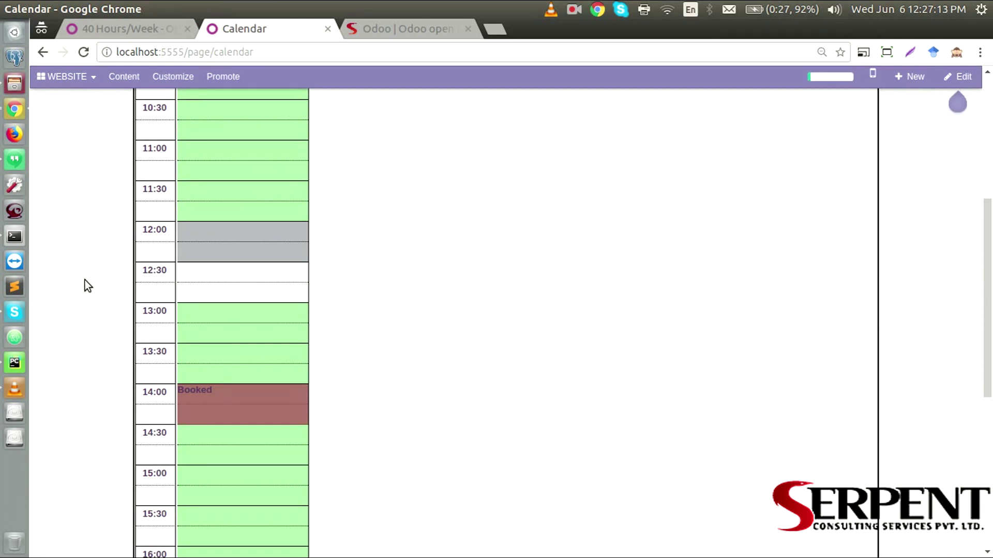
{"action": "scroll", "coordinate": [84, 280], "scroll_direction": "up", "scroll_amount": 3}
{"action": "scroll", "coordinate": [85, 280], "scroll_direction": "up", "scroll_amount": 2}
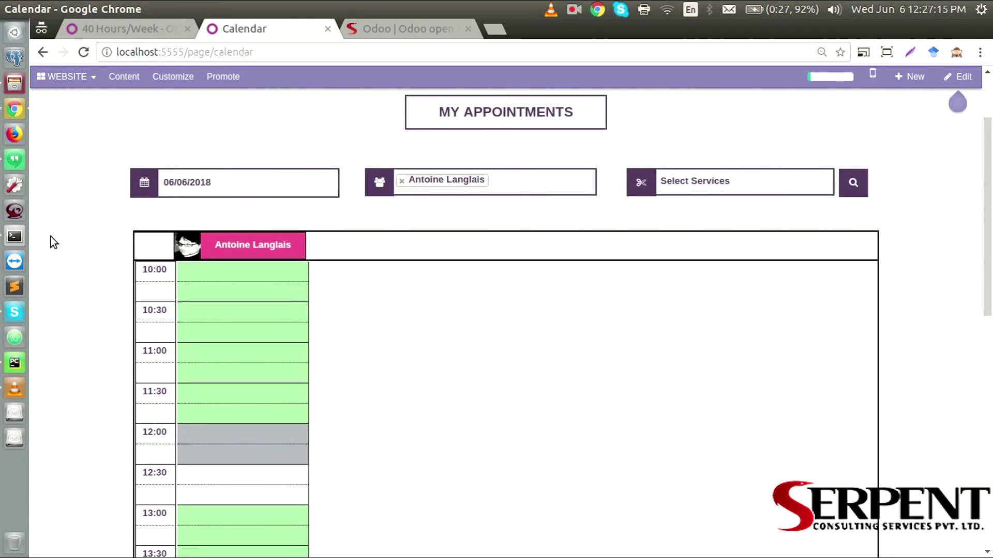
{"action": "scroll", "coordinate": [50, 237], "scroll_direction": "down", "scroll_amount": 3}
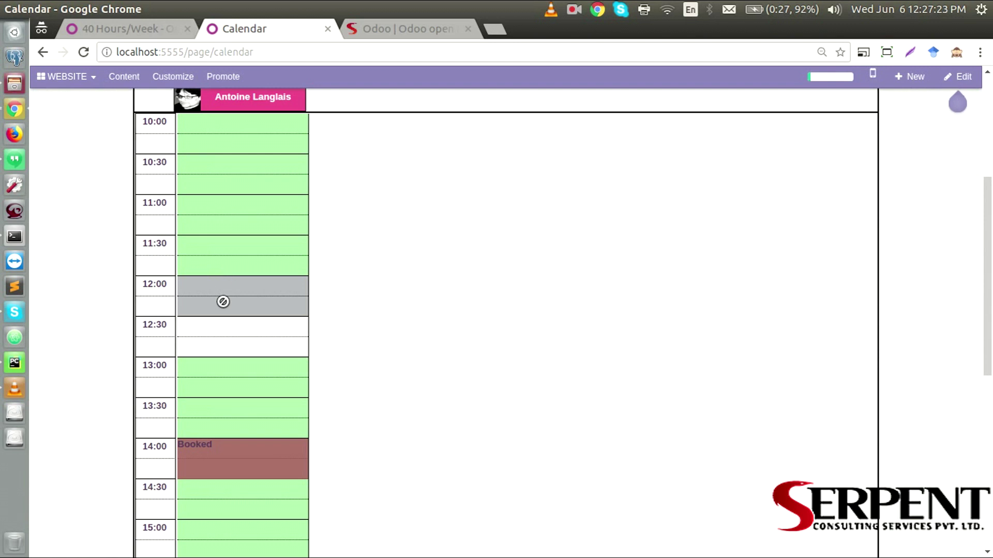
{"action": "scroll", "coordinate": [202, 296], "scroll_direction": "up", "scroll_amount": 4}
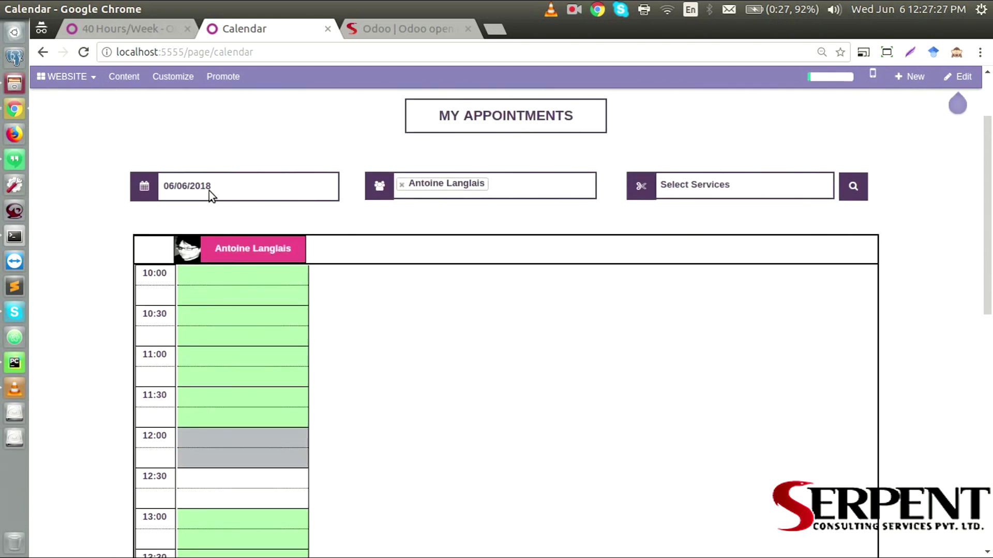
{"action": "left_click", "coordinate": [400, 185]}
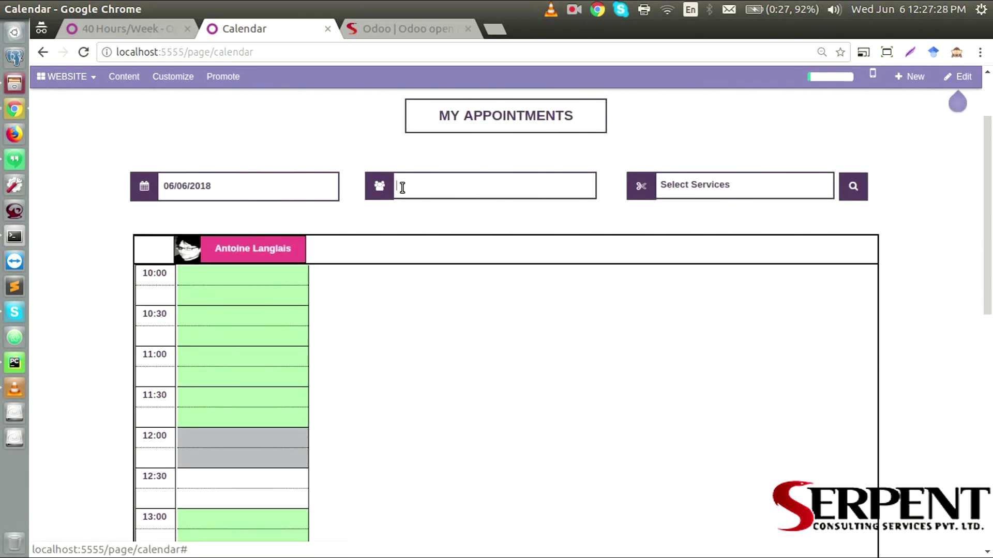
{"action": "left_click", "coordinate": [705, 186]}
{"action": "left_click", "coordinate": [688, 217]}
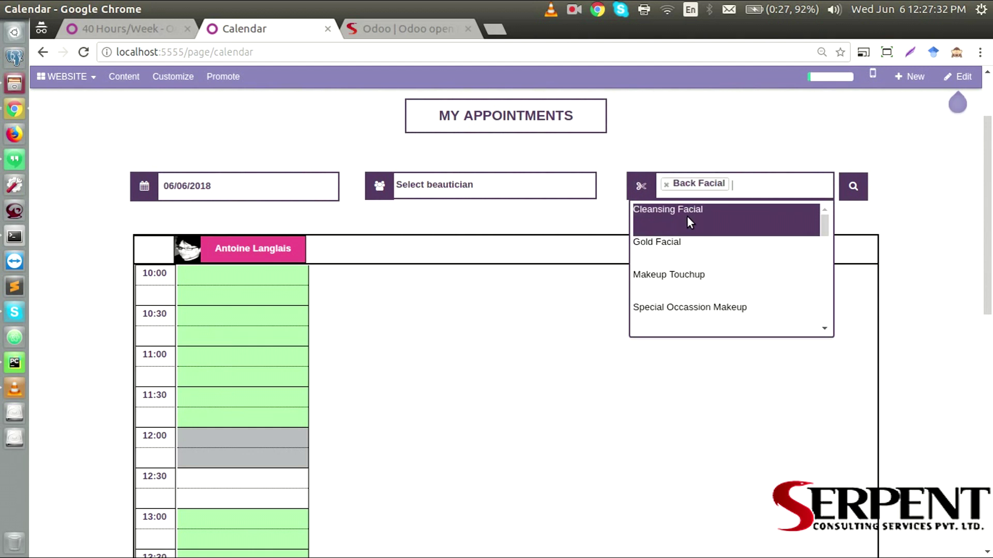
{"action": "left_click", "coordinate": [703, 247]}
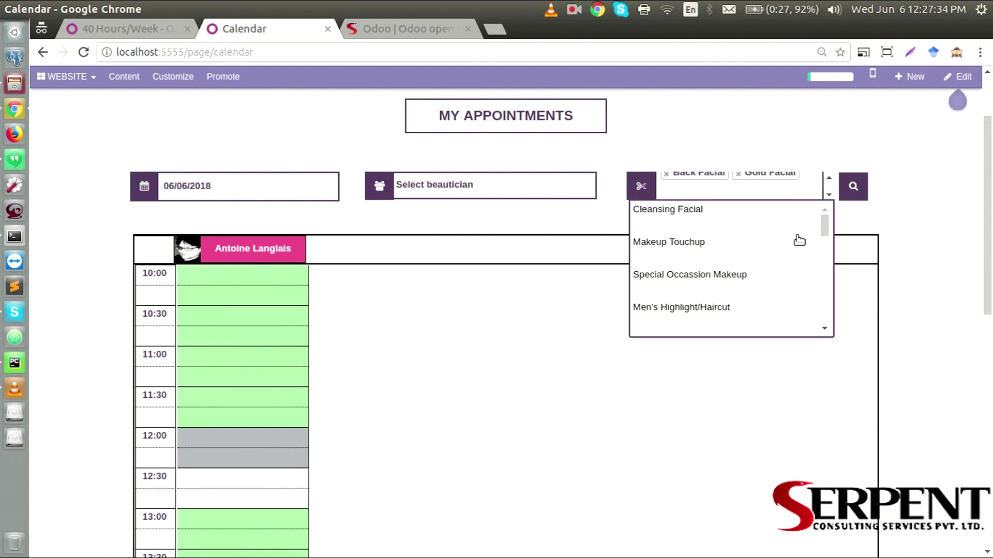
{"action": "scroll", "coordinate": [793, 204], "scroll_direction": "up", "scroll_amount": 2}
{"action": "left_click", "coordinate": [853, 254]}
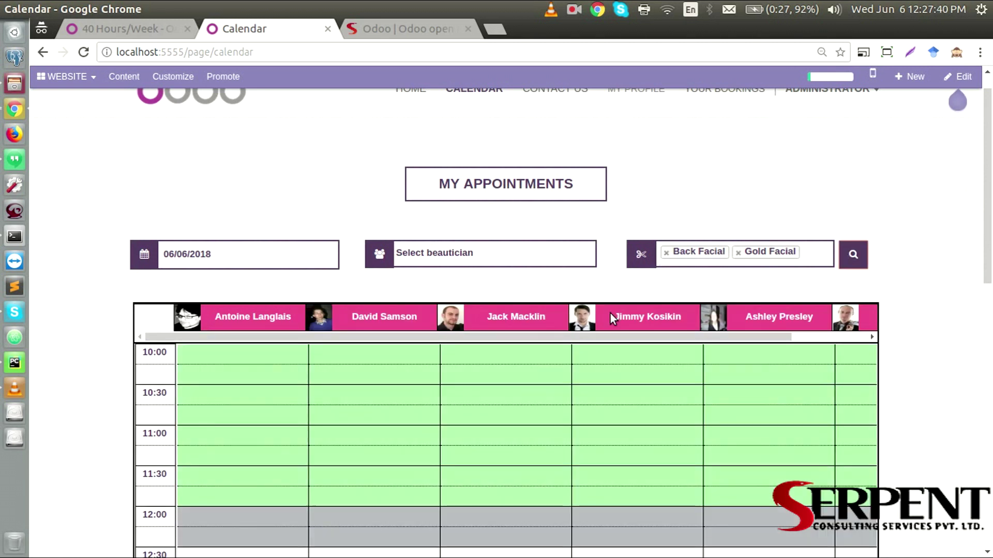
{"action": "mouse_move", "coordinate": [580, 340]}
{"action": "left_mouse_down"}
{"action": "mouse_move", "coordinate": [664, 339]}
{"action": "mouse_move", "coordinate": [558, 340]}
{"action": "left_mouse_up"}
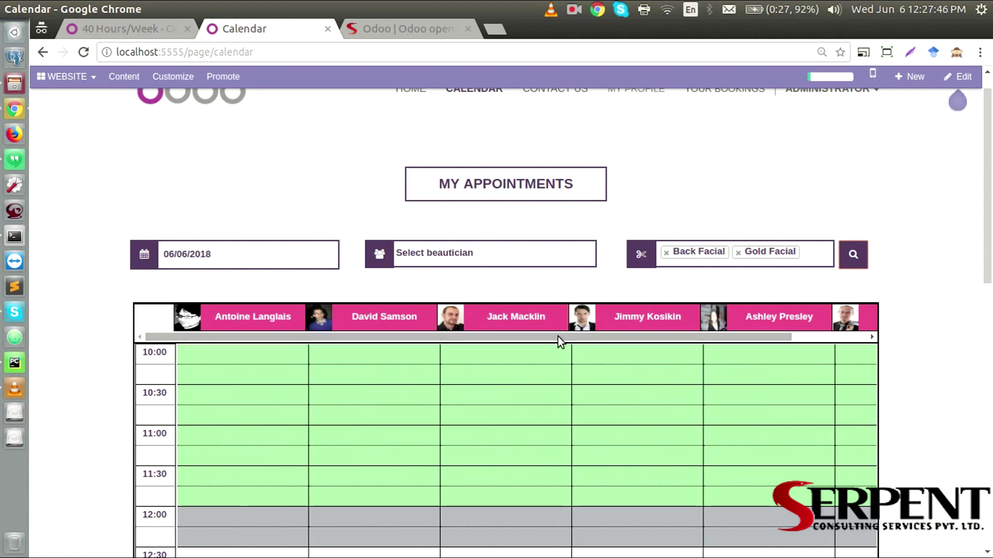
{"action": "left_click_drag", "start_coordinate": [550, 338], "coordinate": [503, 335]}
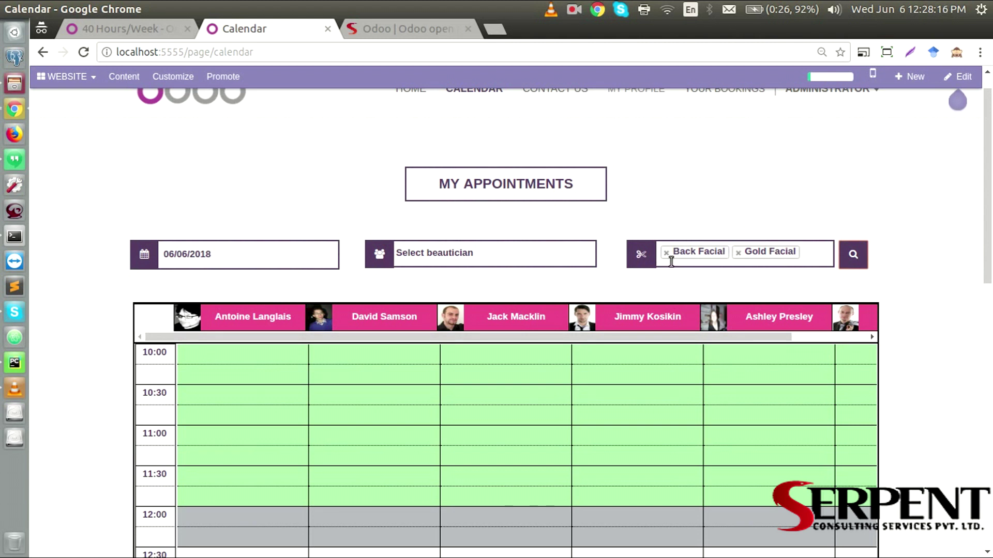
{"action": "mouse_move", "coordinate": [528, 337]}
{"action": "left_mouse_down"}
{"action": "mouse_move", "coordinate": [590, 342]}
{"action": "mouse_move", "coordinate": [528, 342]}
{"action": "left_mouse_up"}
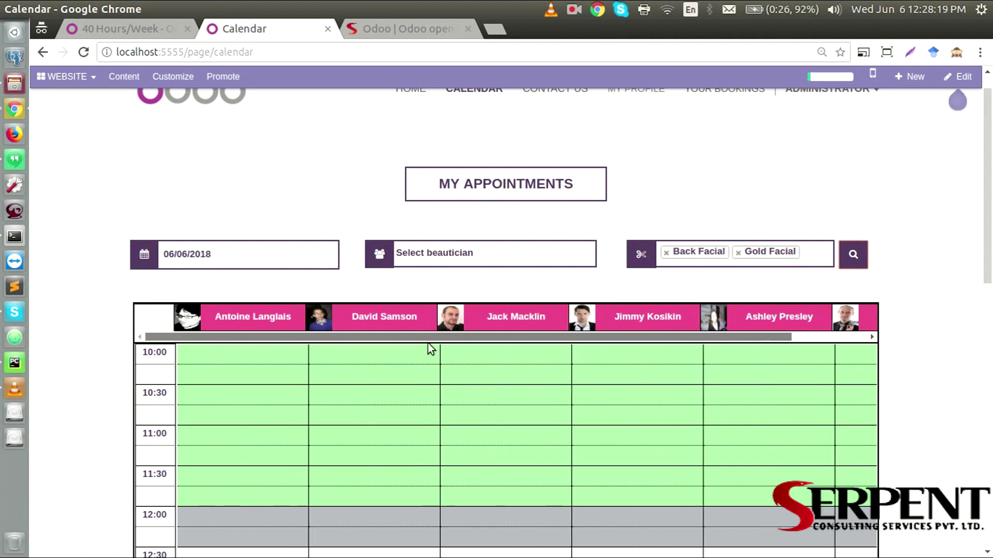
- Change the calendar date to 06/08/2018 and reload the facial availability
{"action": "left_click", "coordinate": [257, 253]}
{"action": "left_click", "coordinate": [285, 339]}
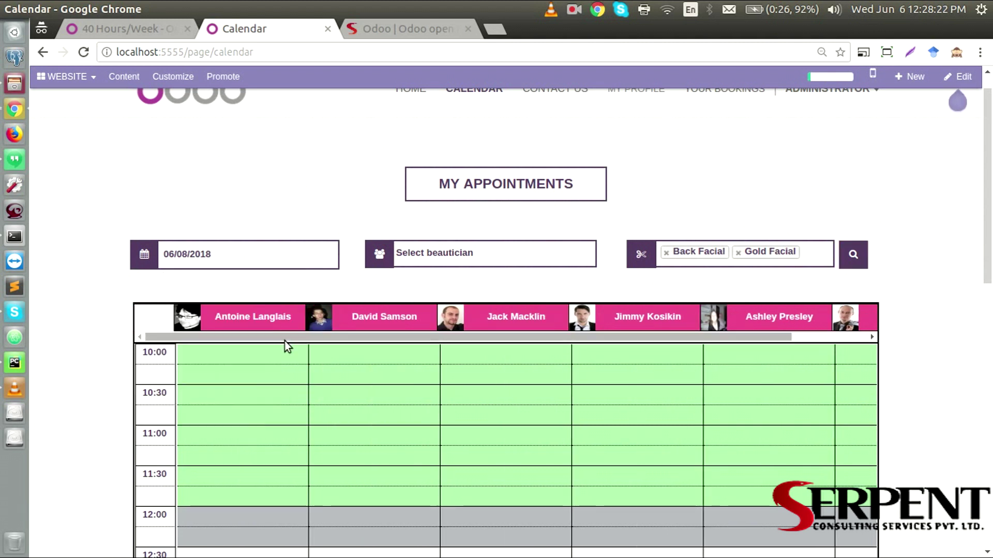
{"action": "left_click", "coordinate": [852, 254]}
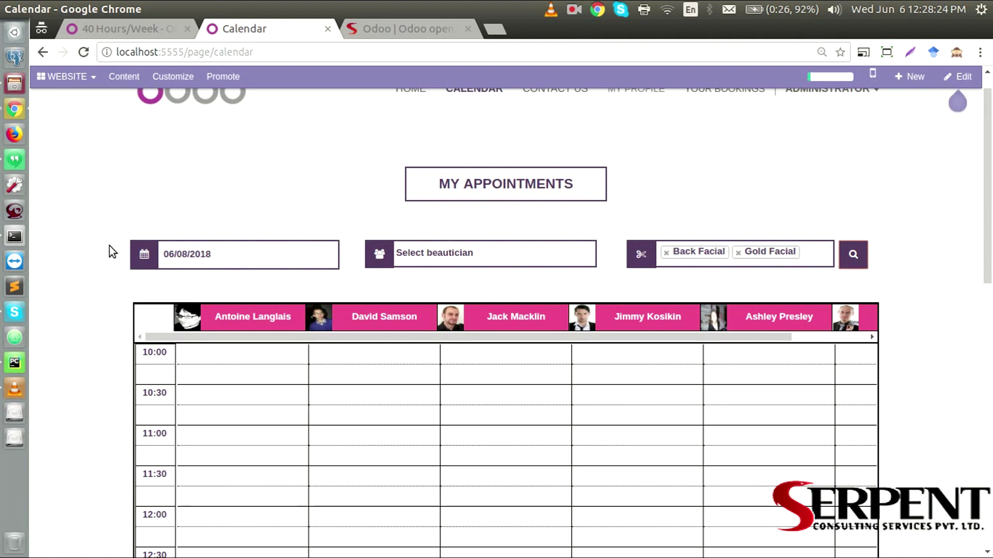
{"action": "scroll", "coordinate": [105, 268], "scroll_direction": "down", "scroll_amount": 1}
{"action": "scroll", "coordinate": [105, 269], "scroll_direction": "down", "scroll_amount": 5}
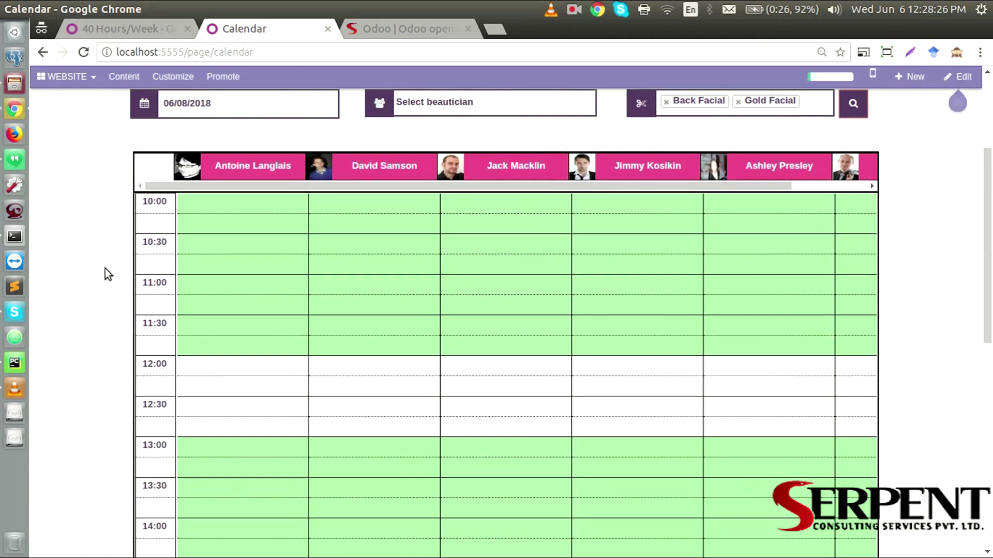
{"action": "scroll", "coordinate": [104, 269], "scroll_direction": "down", "scroll_amount": 5}
{"action": "scroll", "coordinate": [86, 238], "scroll_direction": "down", "scroll_amount": 5}
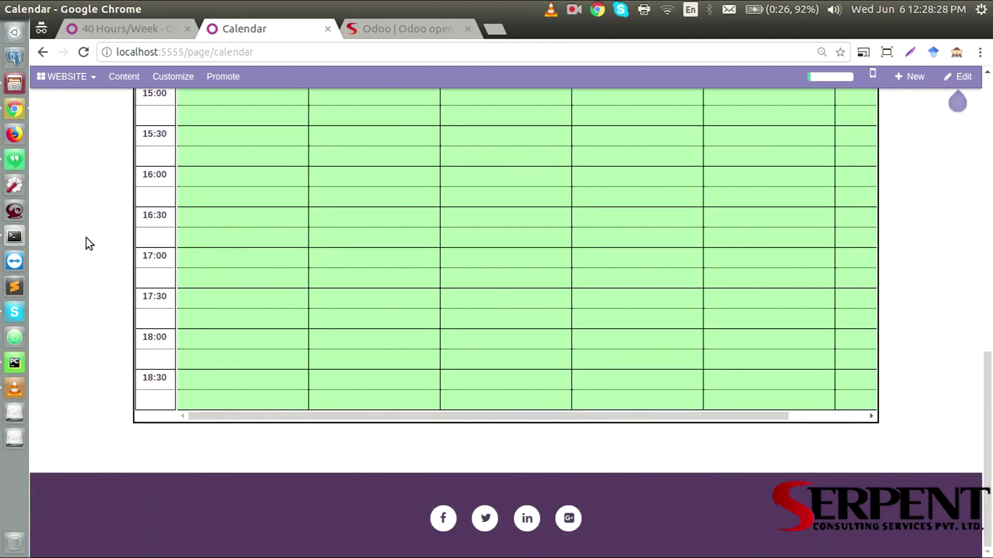
{"action": "scroll", "coordinate": [86, 239], "scroll_direction": "up", "scroll_amount": 5}
{"action": "scroll", "coordinate": [86, 238], "scroll_direction": "up", "scroll_amount": 5}
{"action": "scroll", "coordinate": [86, 239], "scroll_direction": "up", "scroll_amount": 3}
{"action": "scroll", "coordinate": [87, 238], "scroll_direction": "up", "scroll_amount": 2}
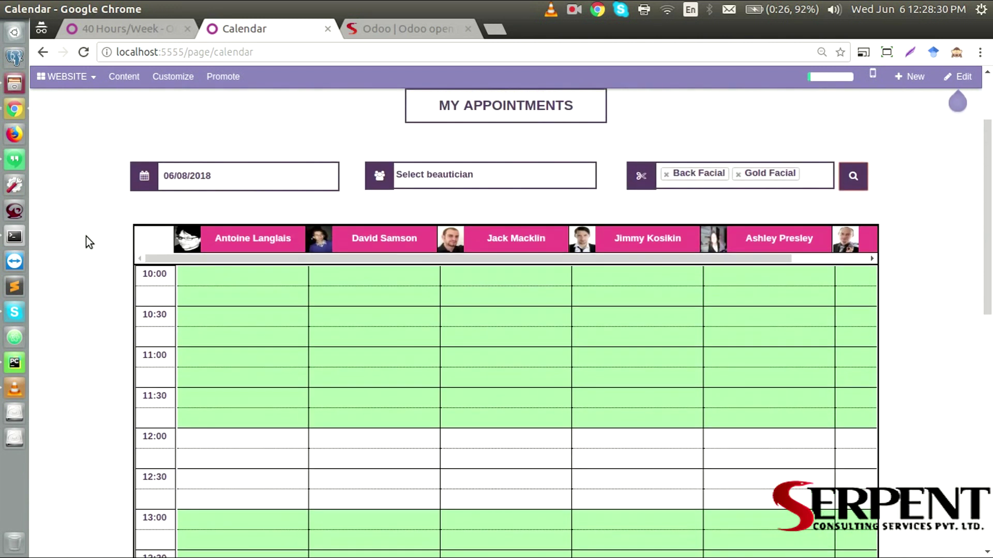
{"action": "scroll", "coordinate": [86, 237], "scroll_direction": "down", "scroll_amount": 2}
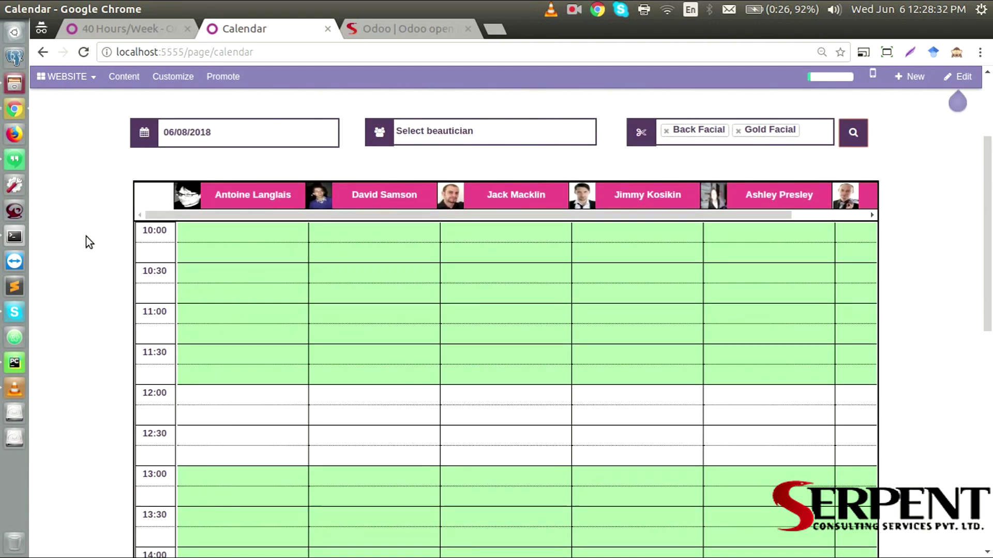
{"action": "left_click", "coordinate": [495, 273]}
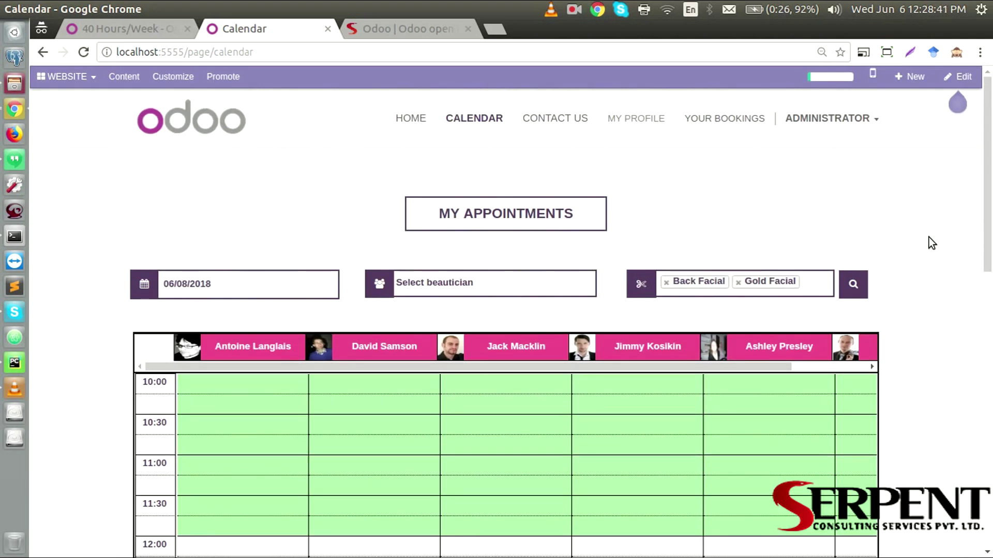
- Open the website's Contact us page from the top navigation bar
{"action": "left_click", "coordinate": [555, 119]}
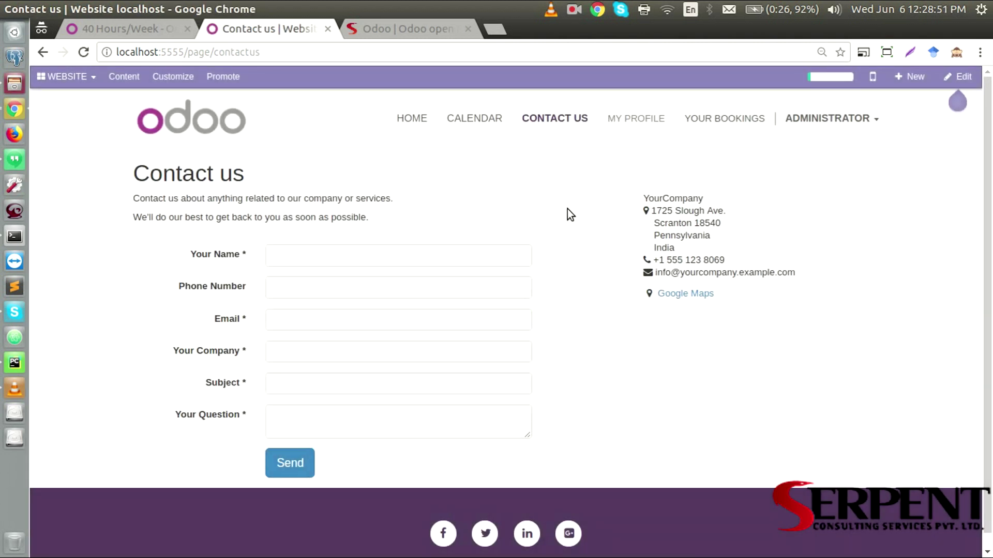
{"action": "scroll", "coordinate": [591, 313], "scroll_direction": "down", "scroll_amount": 1}
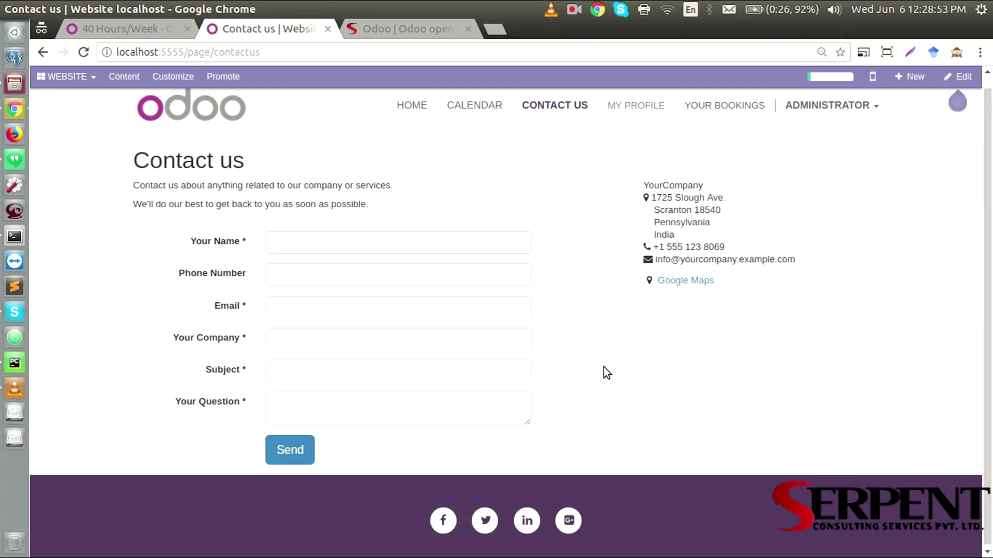
{"action": "scroll", "coordinate": [604, 367], "scroll_direction": "up", "scroll_amount": 1}
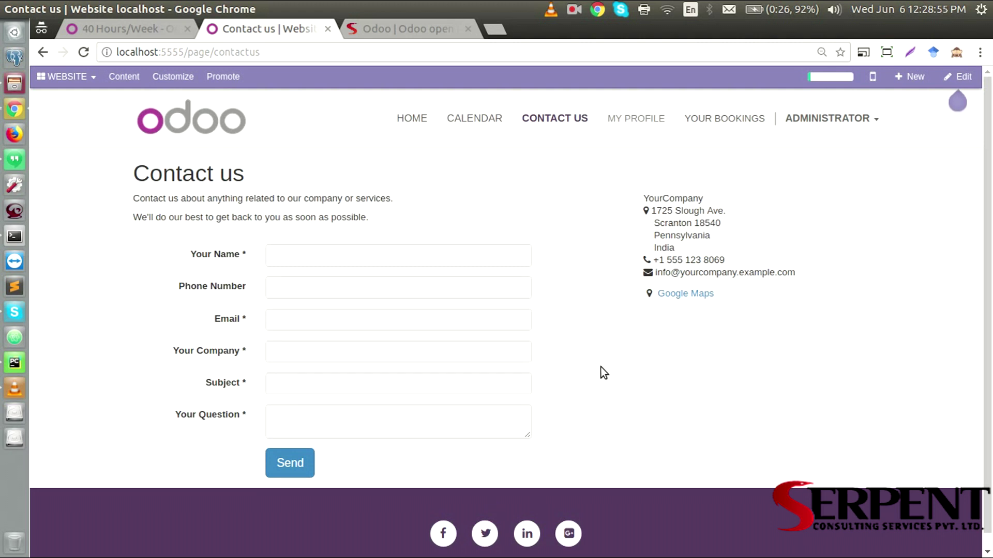
- Visit Odoo's Facebook page from the homepage footer link and come back to the homepage
{"action": "left_click", "coordinate": [410, 125]}
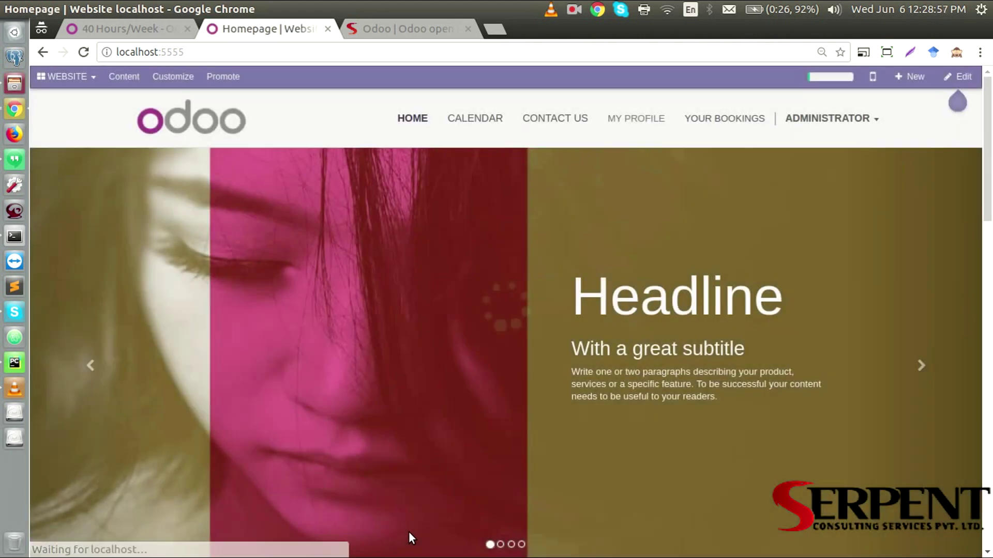
{"action": "scroll", "coordinate": [543, 514], "scroll_direction": "down", "scroll_amount": 10}
{"action": "scroll", "coordinate": [544, 514], "scroll_direction": "down", "scroll_amount": 4}
{"action": "scroll", "coordinate": [463, 510], "scroll_direction": "up", "scroll_amount": 1}
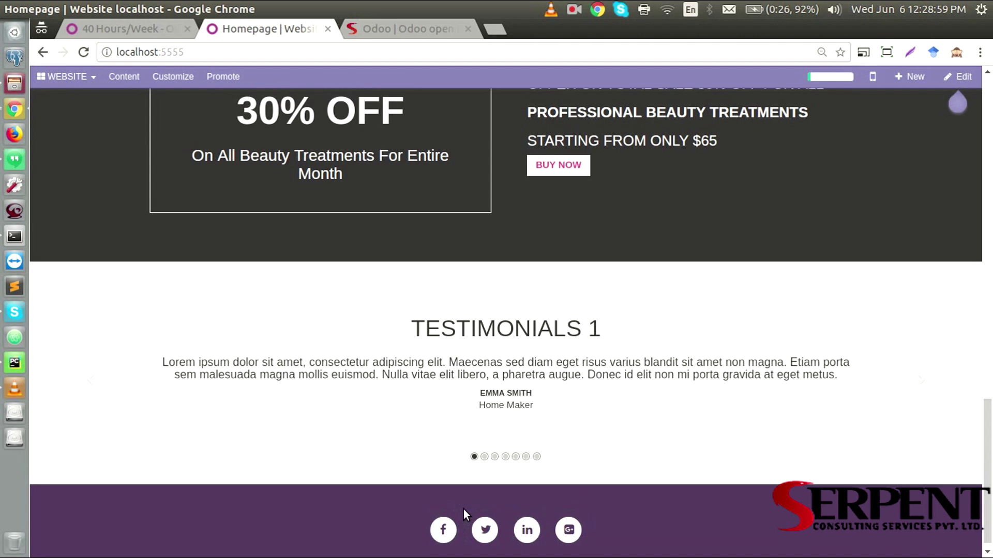
{"action": "scroll", "coordinate": [463, 510], "scroll_direction": "up", "scroll_amount": 1}
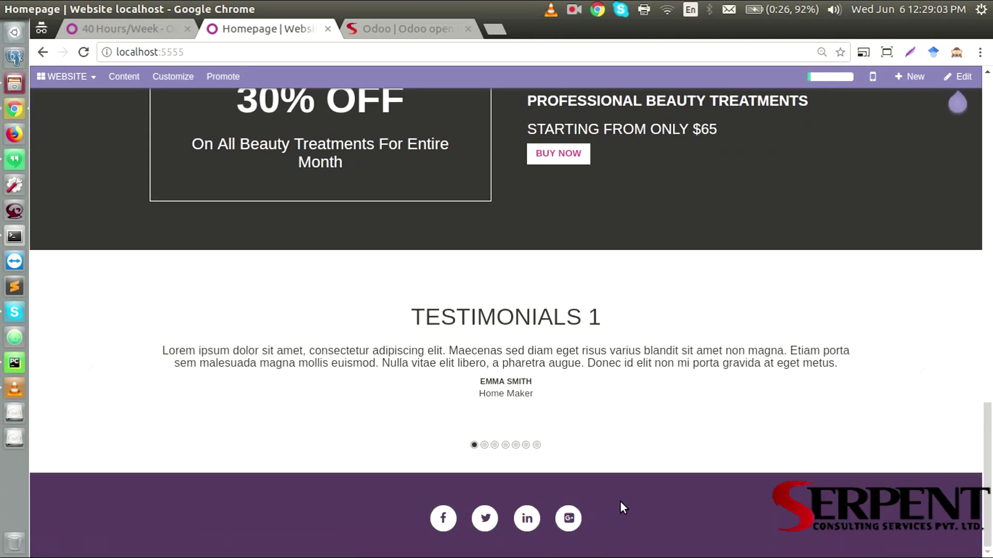
{"action": "left_click", "coordinate": [443, 519]}
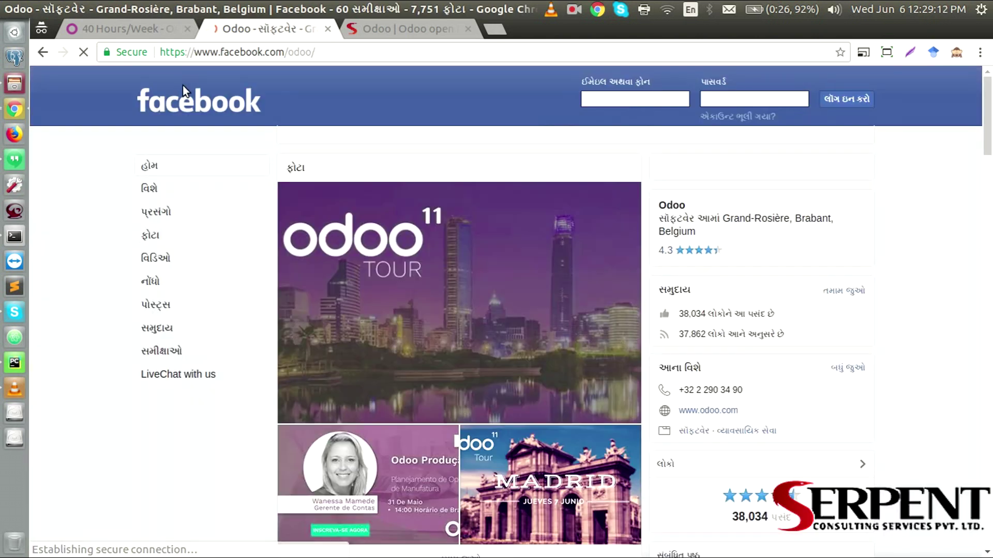
{"action": "scroll", "coordinate": [349, 232], "scroll_direction": "down", "scroll_amount": 8}
{"action": "scroll", "coordinate": [343, 299], "scroll_direction": "down", "scroll_amount": 5}
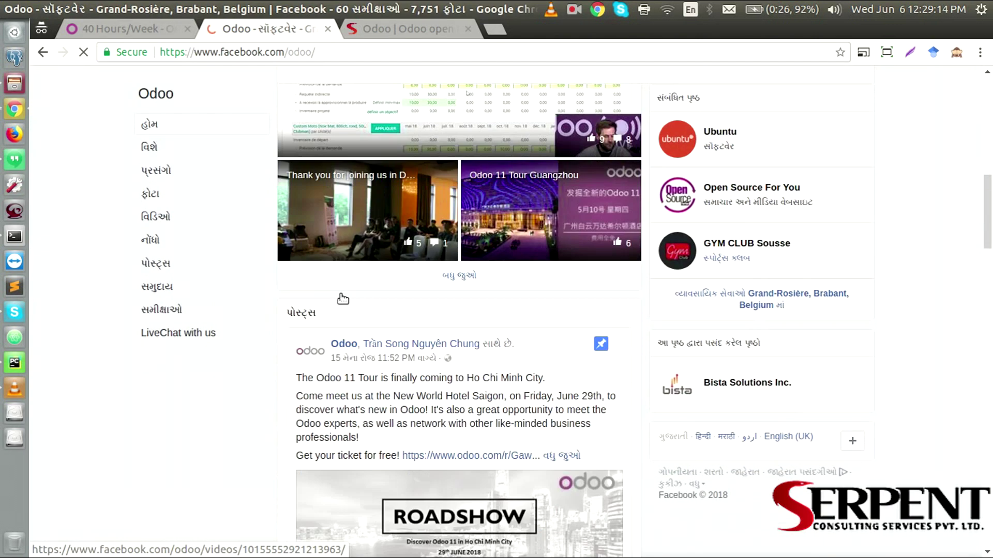
{"action": "left_click", "coordinate": [42, 51]}
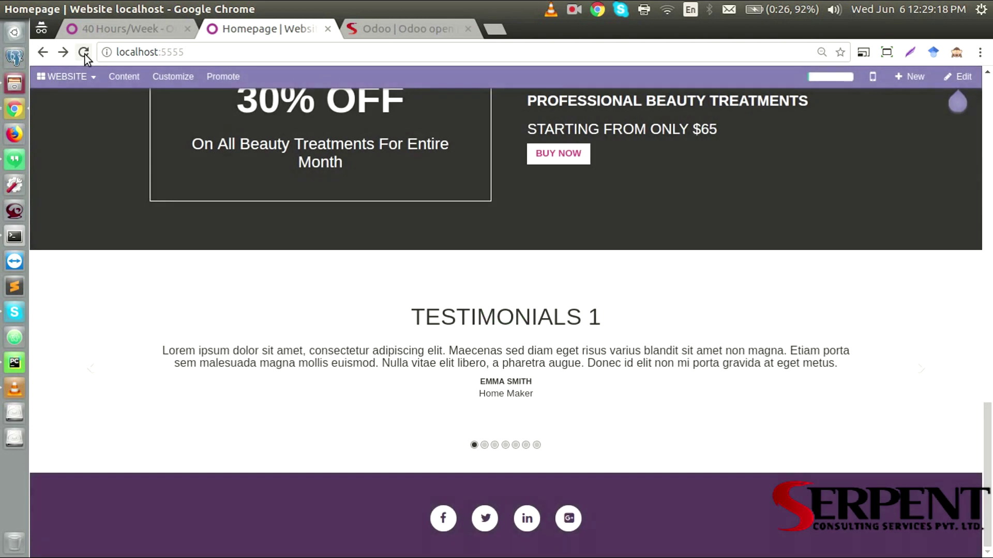
{"action": "scroll", "coordinate": [291, 409], "scroll_direction": "up", "scroll_amount": 8}
{"action": "scroll", "coordinate": [290, 408], "scroll_direction": "up", "scroll_amount": 6}
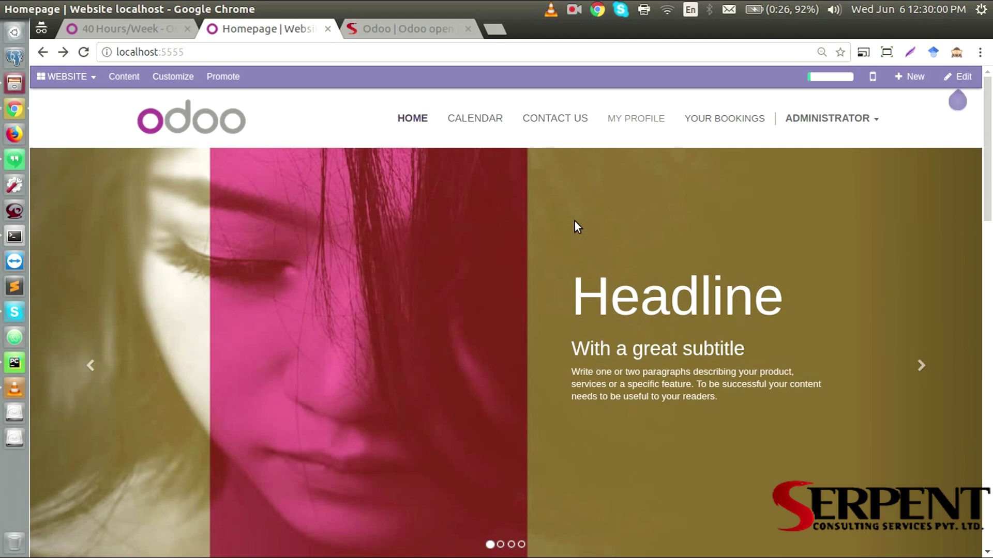
- Switch from the Odoo spa homepage to the Serpent Consulting Services website tab
{"action": "left_click", "coordinate": [411, 28]}
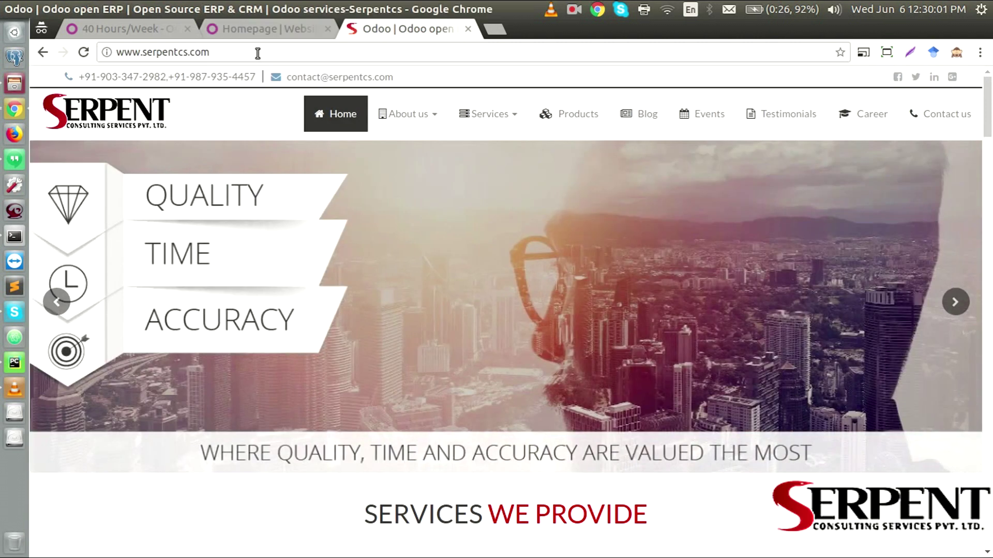